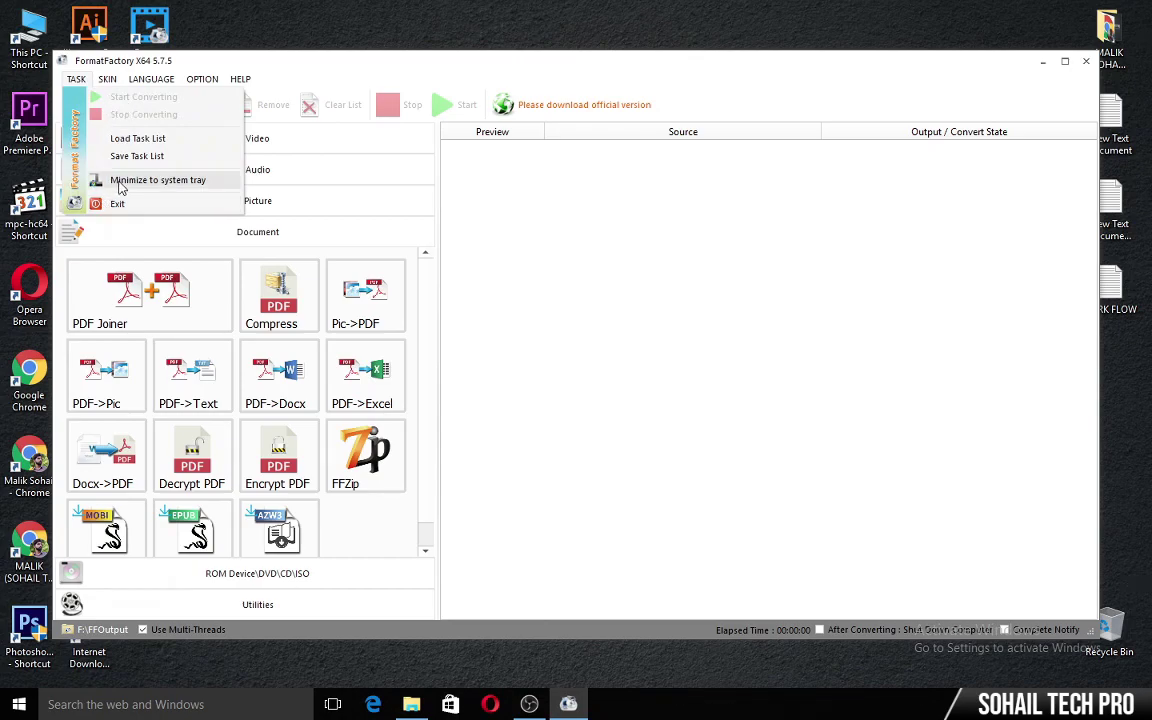
- Try the Yellow and Black interface skins, and return to the White skin
left_click(120, 186)
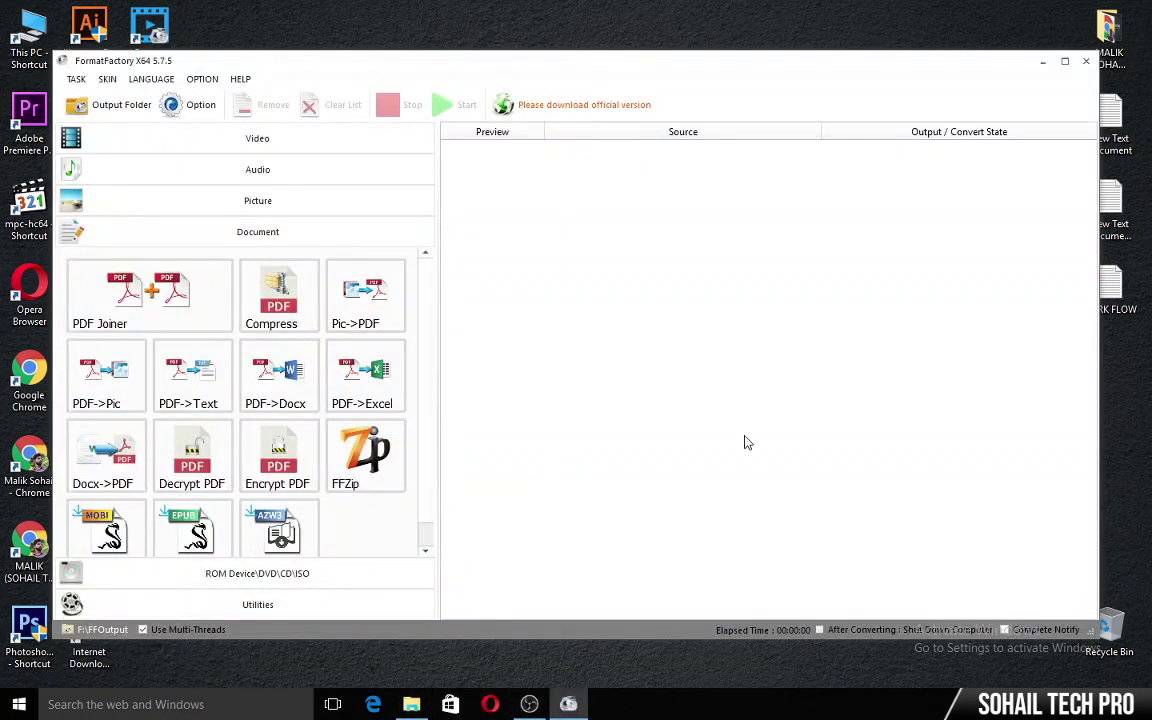
left_click(108, 81)
mouse_move(143, 84)
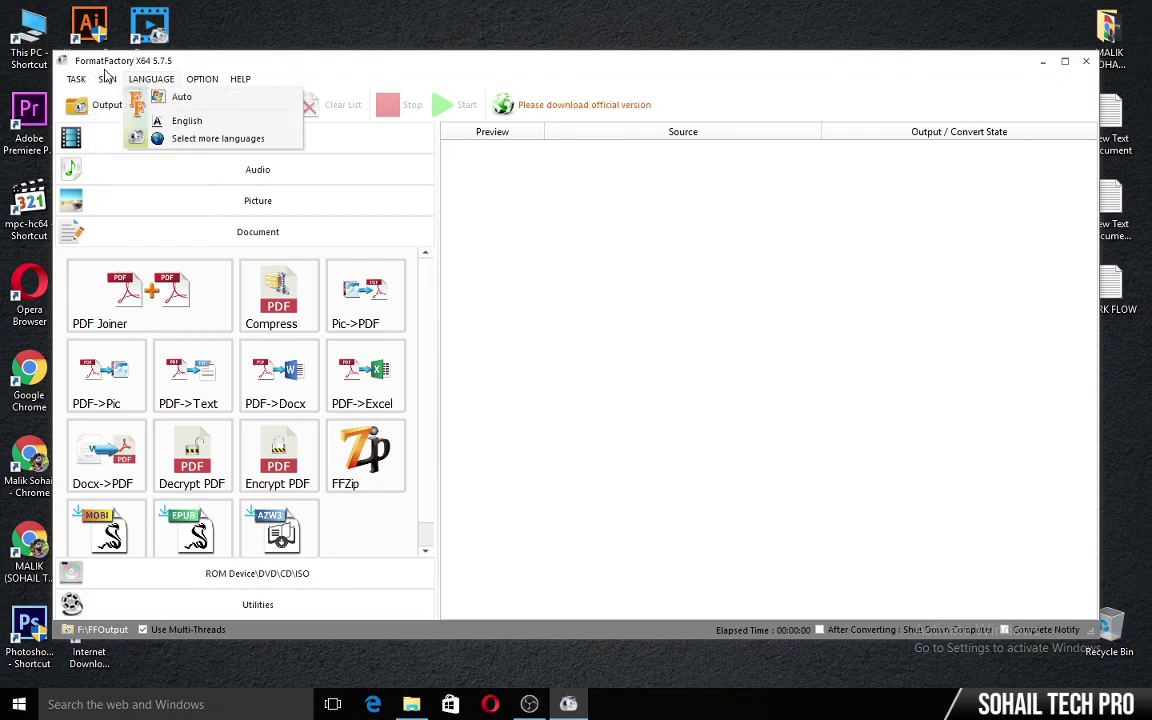
mouse_move(107, 80)
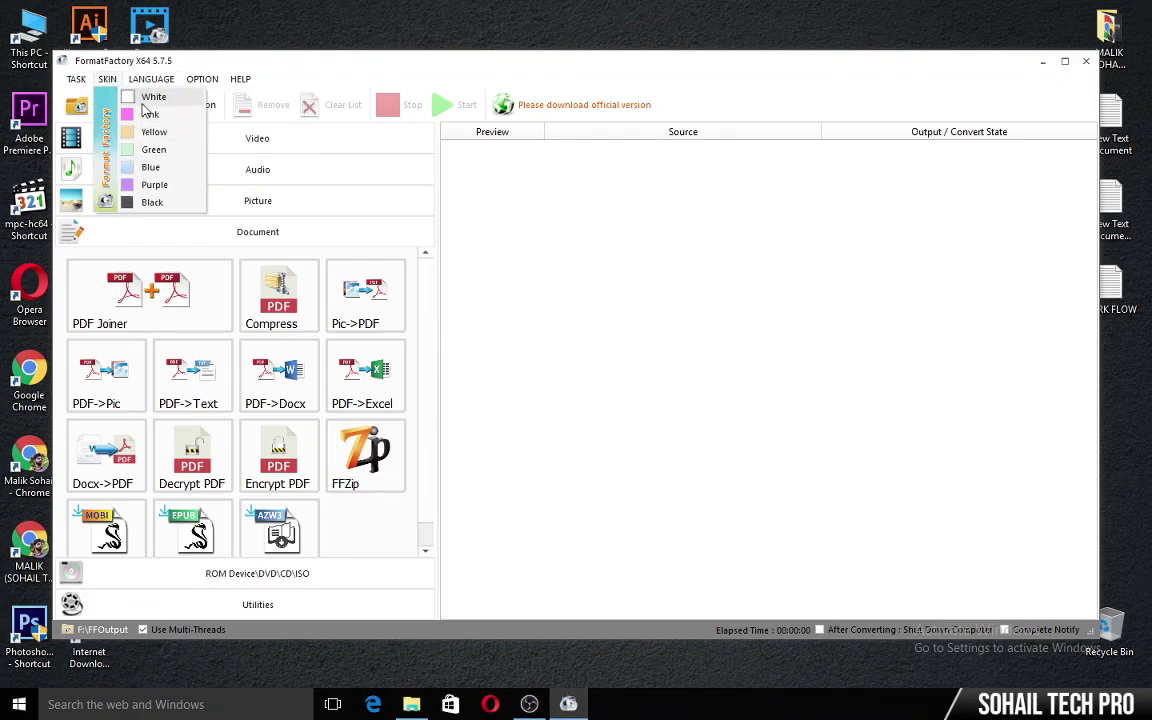
left_click(150, 132)
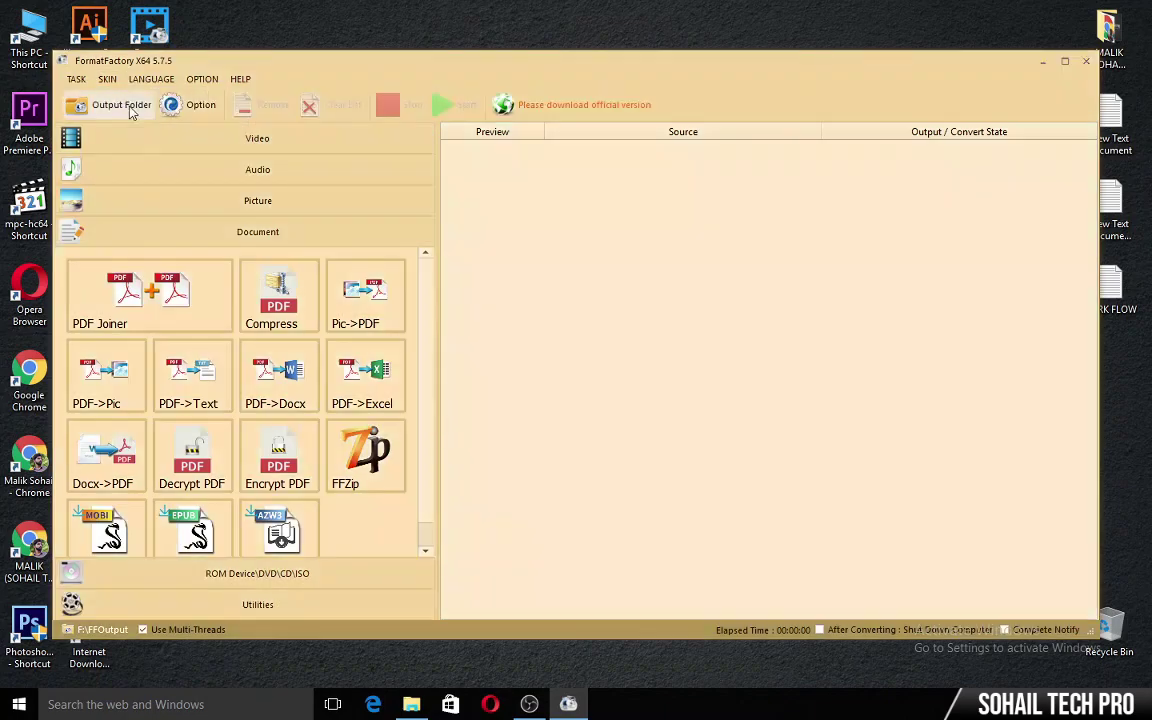
mouse_move(108, 82)
left_click(138, 188)
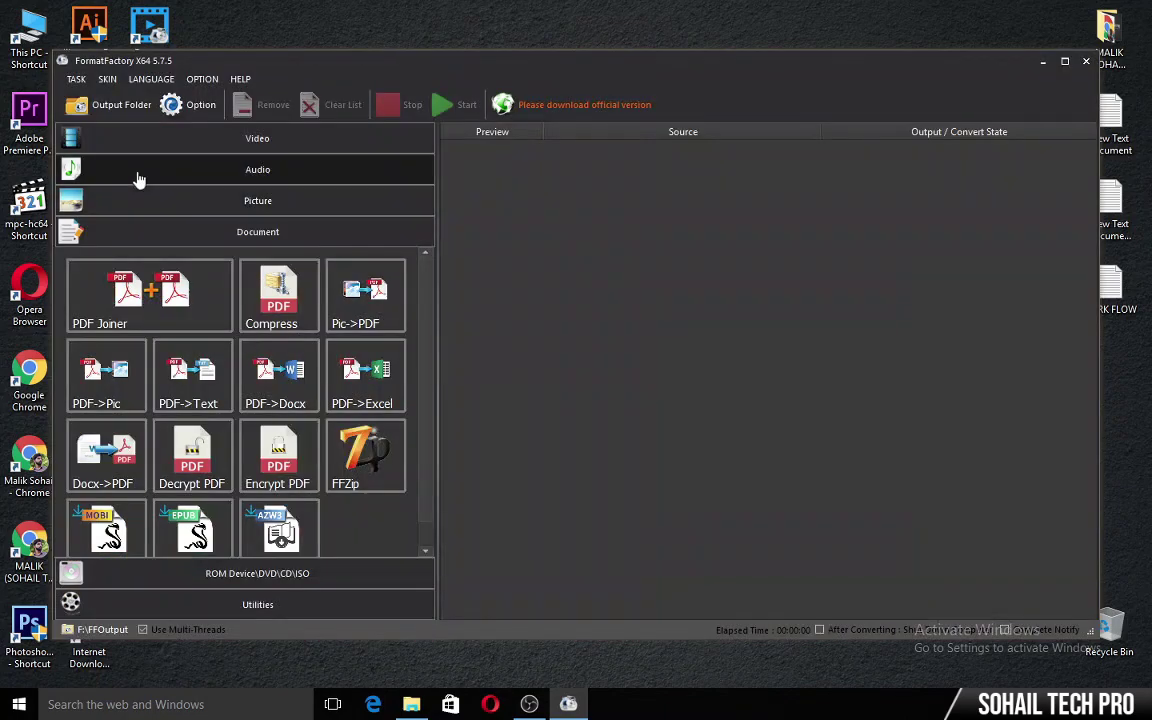
left_click(128, 97)
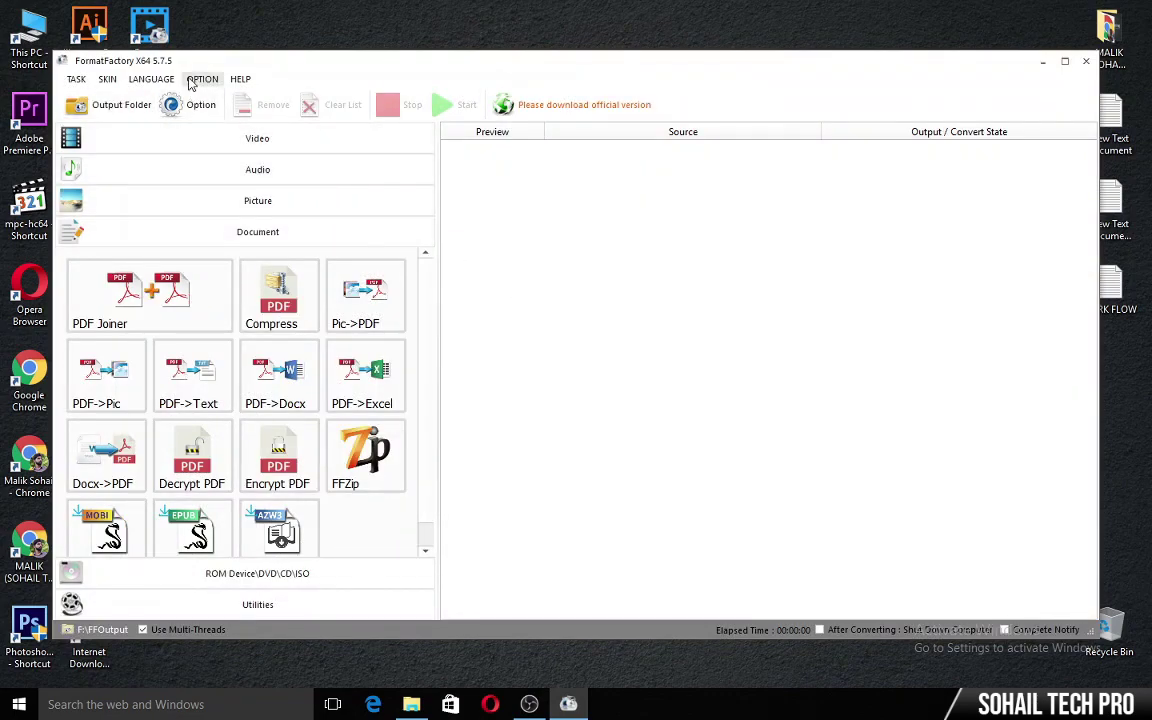
- Try Urdu as the interface language, and set the language back to Auto
mouse_move(152, 82)
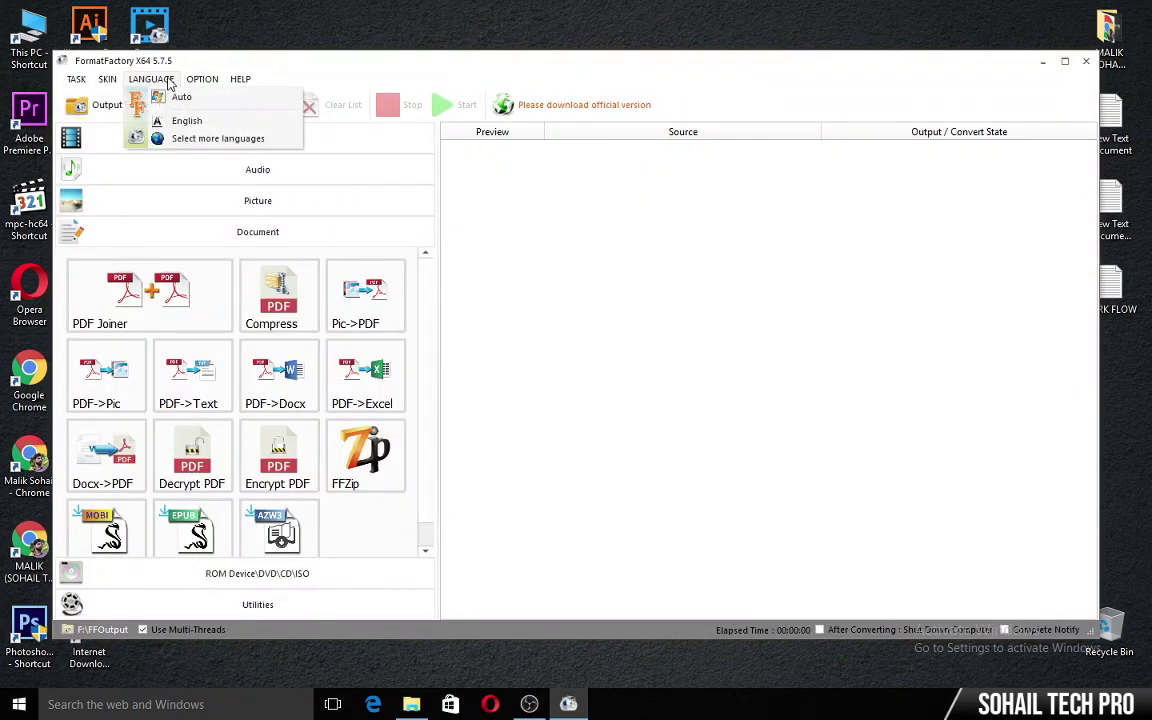
left_click(196, 140)
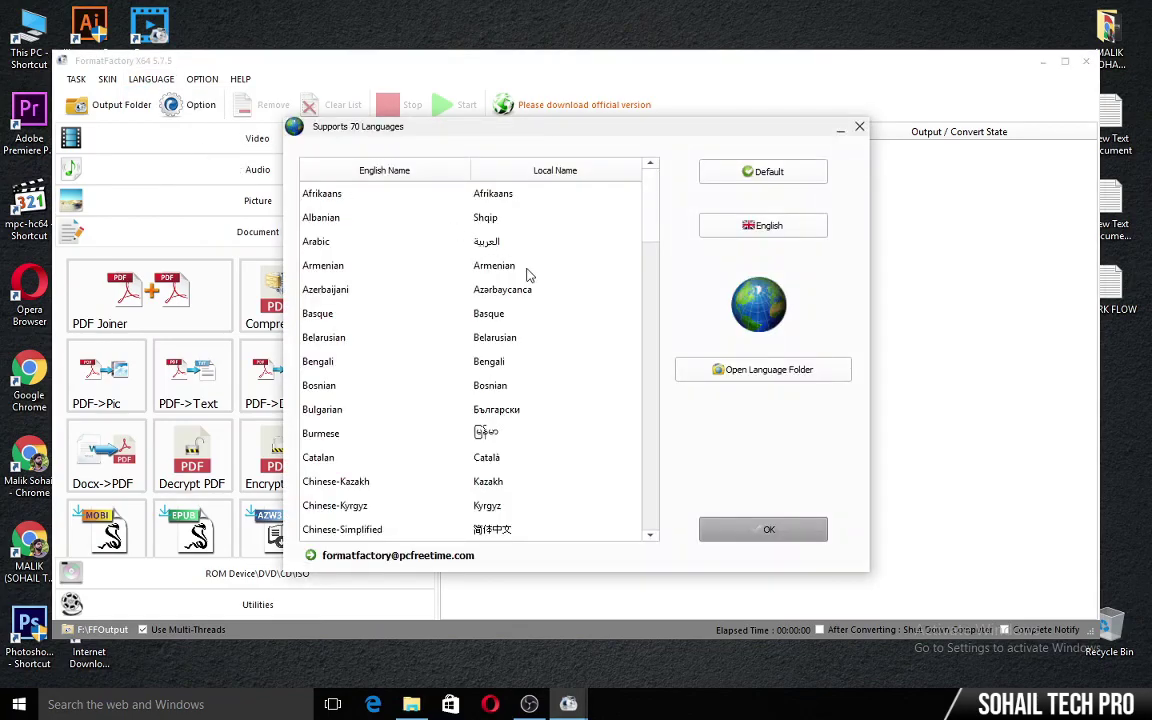
left_click_drag(646, 205, 650, 501)
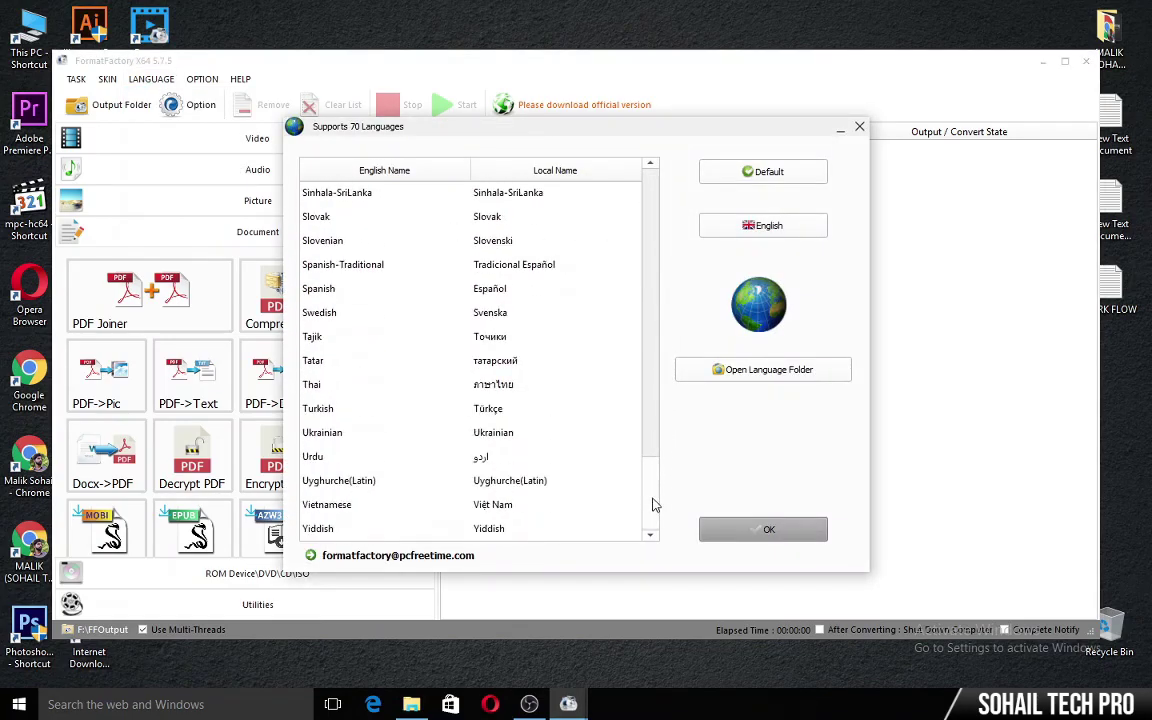
left_click(455, 458)
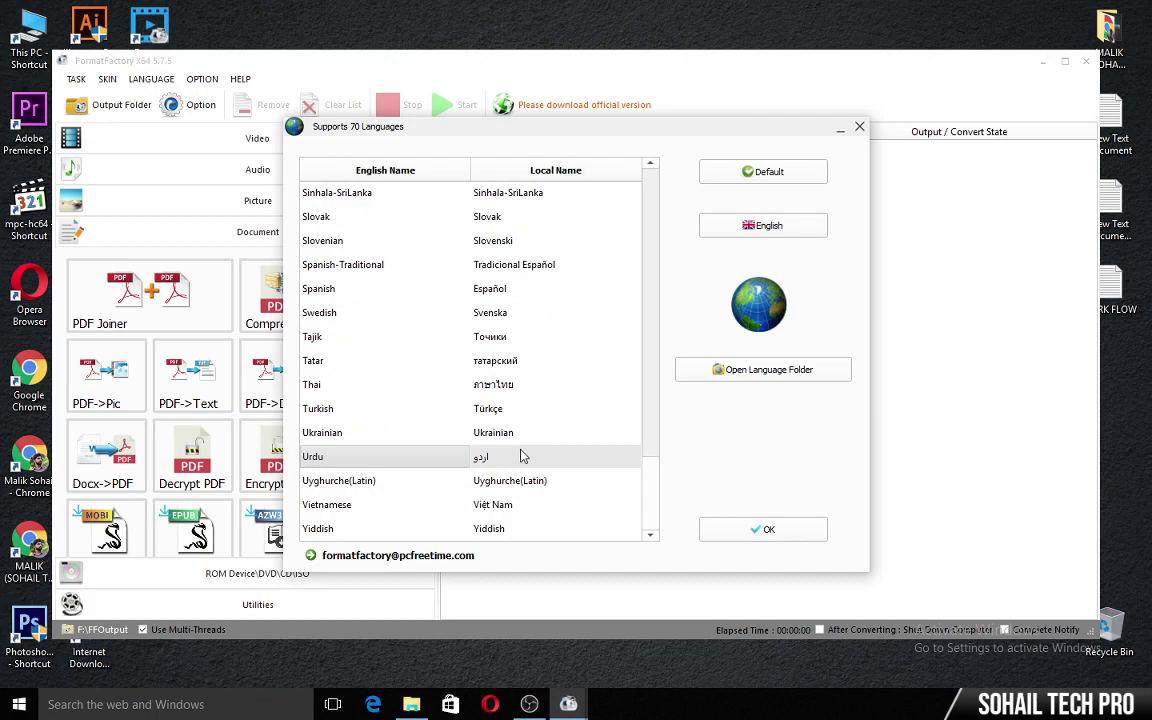
left_click(767, 533)
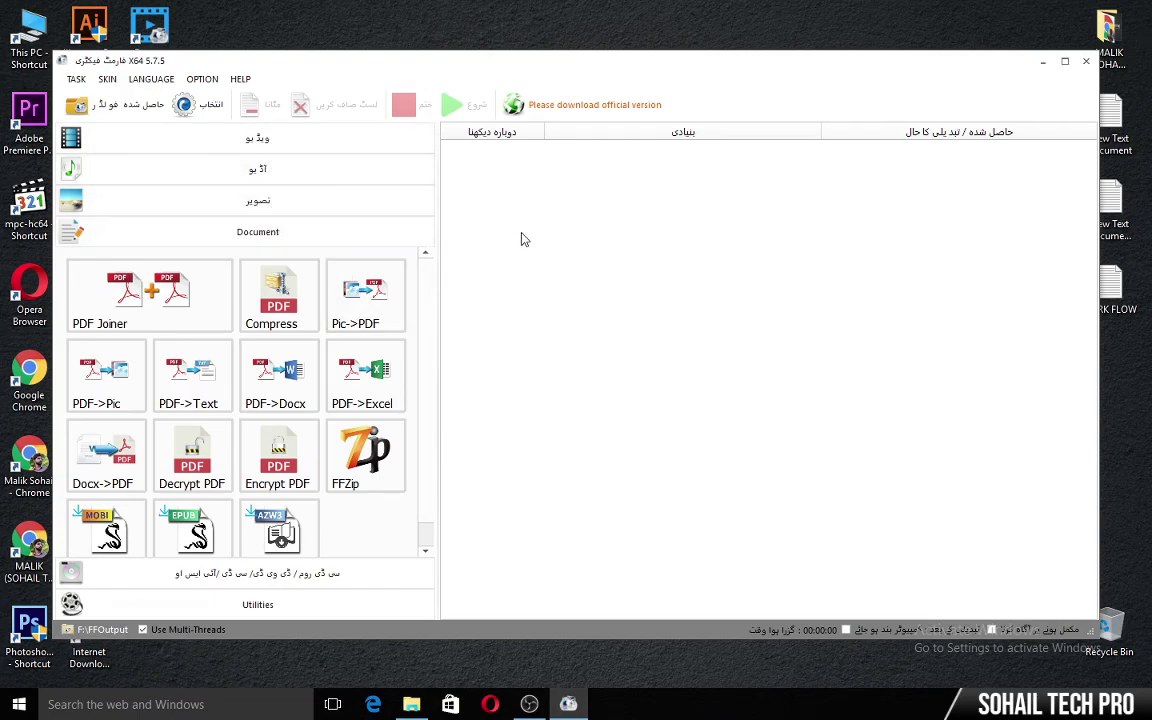
left_click(151, 79)
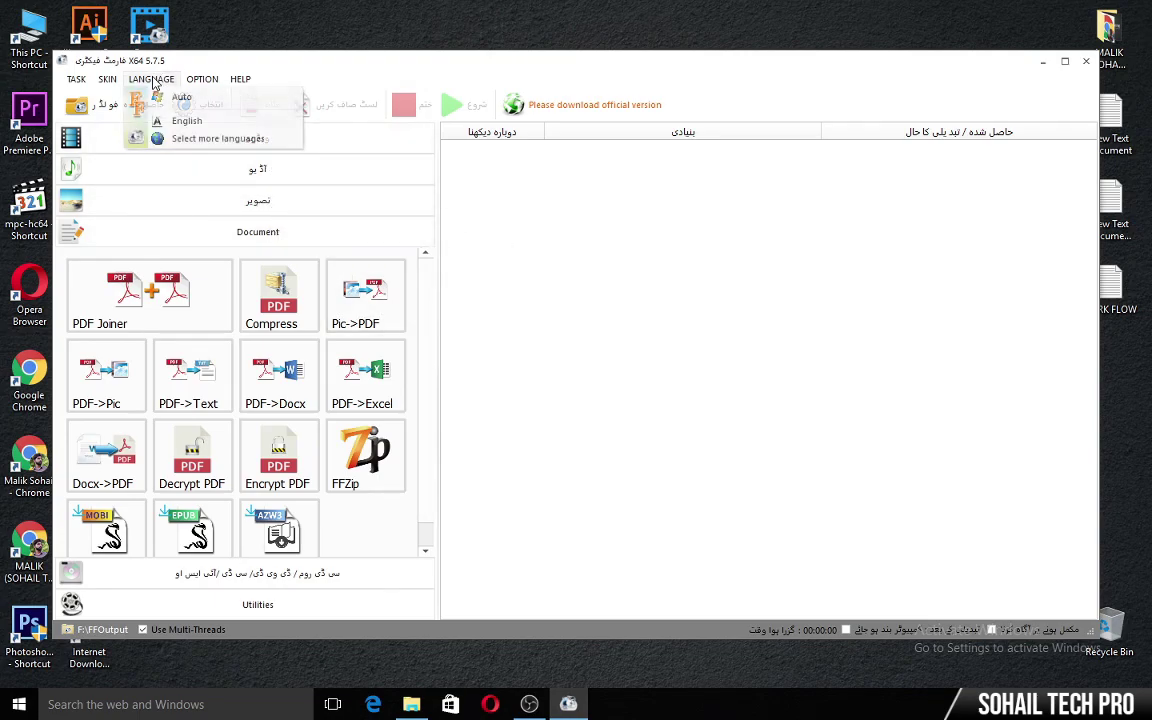
left_click(181, 98)
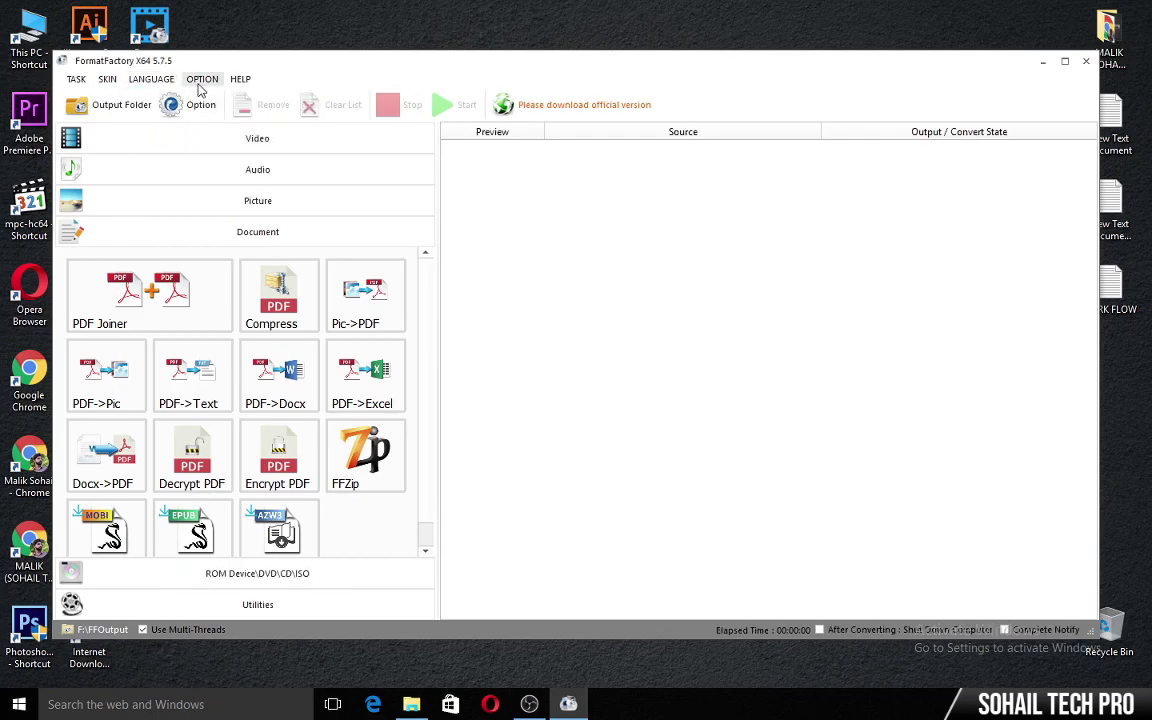
- Review the output folder, after-converting, sound and system settings in the program's options
left_click(202, 79)
left_click(241, 101)
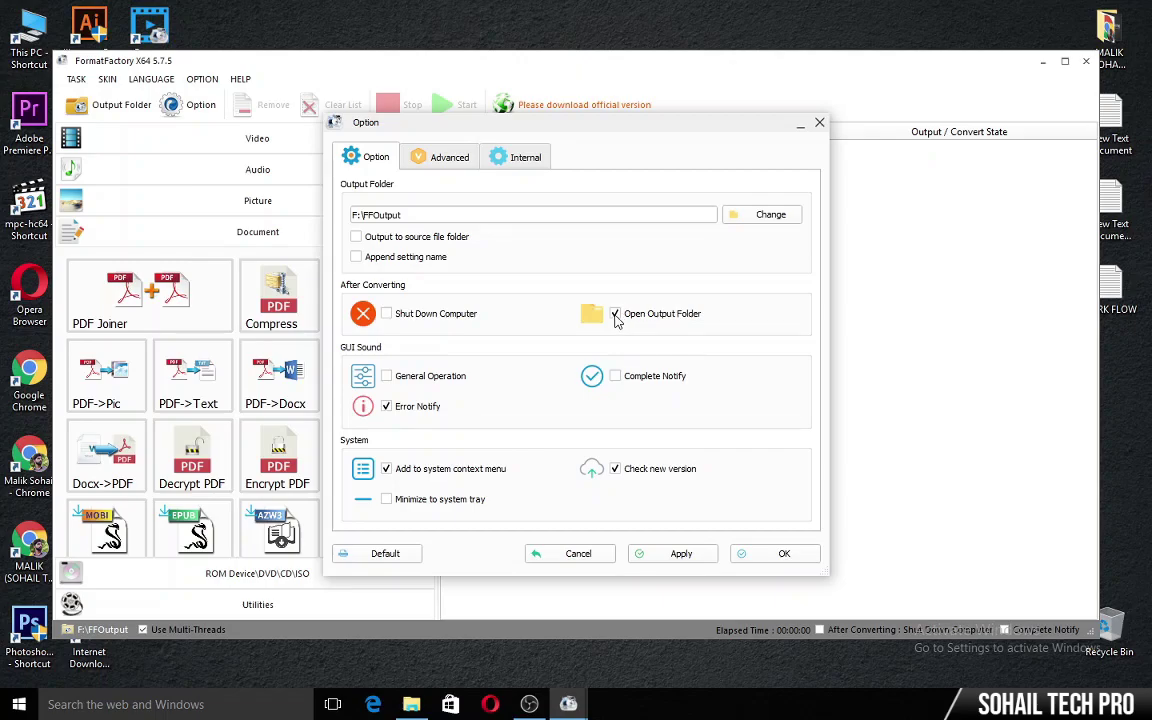
left_click(756, 554)
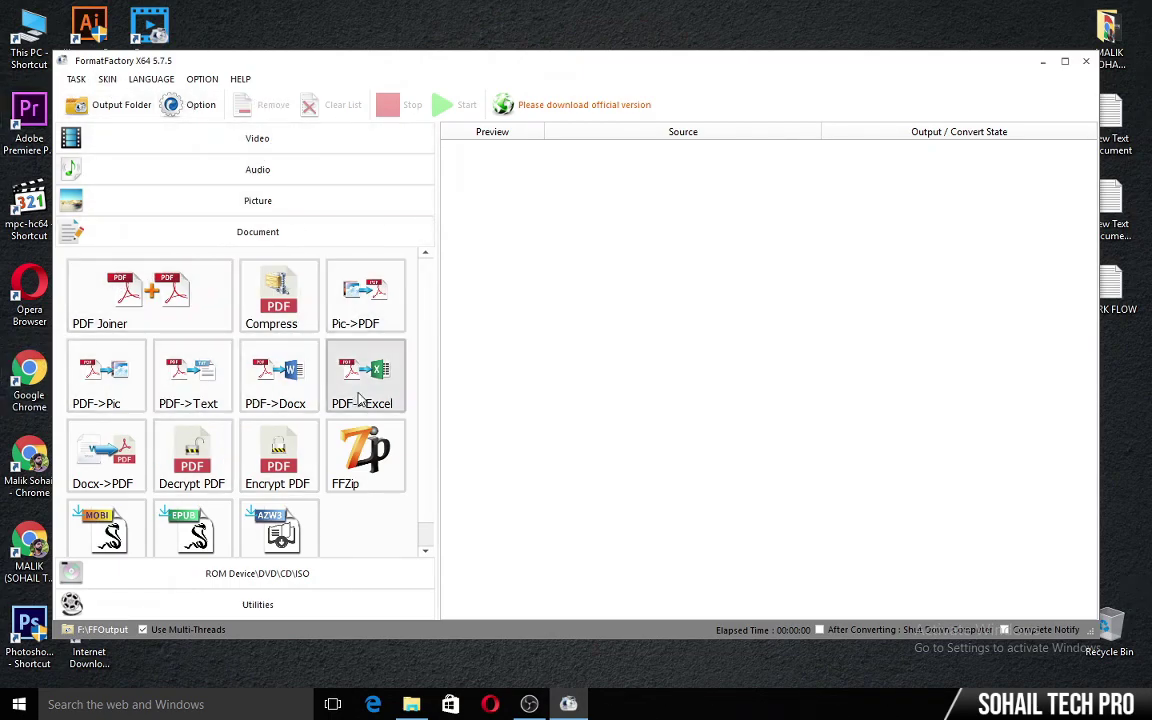
- Examine the tools in the Video, Audio, Picture, Document, ROM Device and Utilities categories, and return to the Video tools
left_click(258, 138)
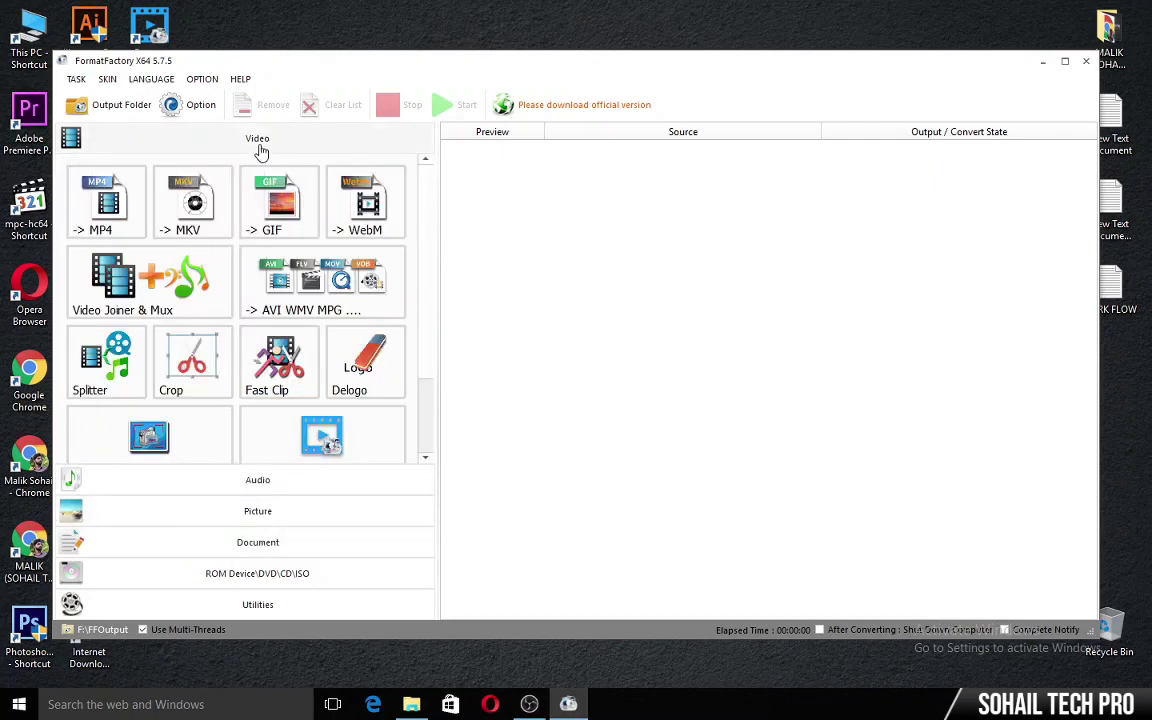
left_click(273, 490)
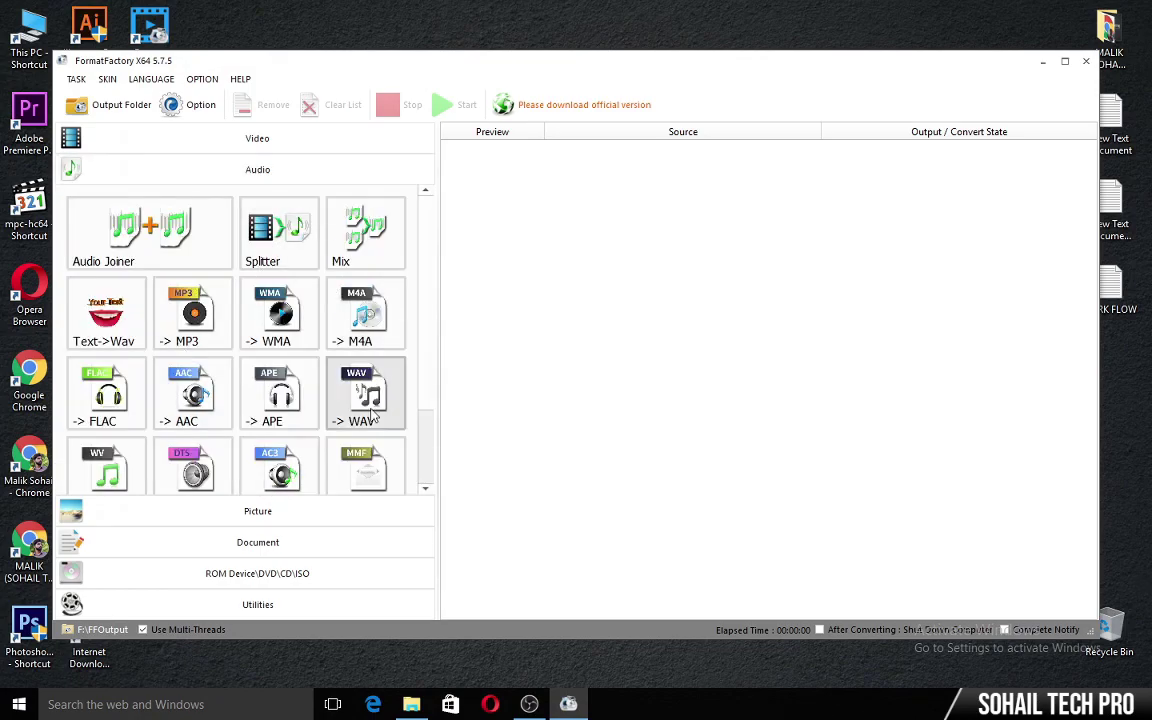
left_click(265, 511)
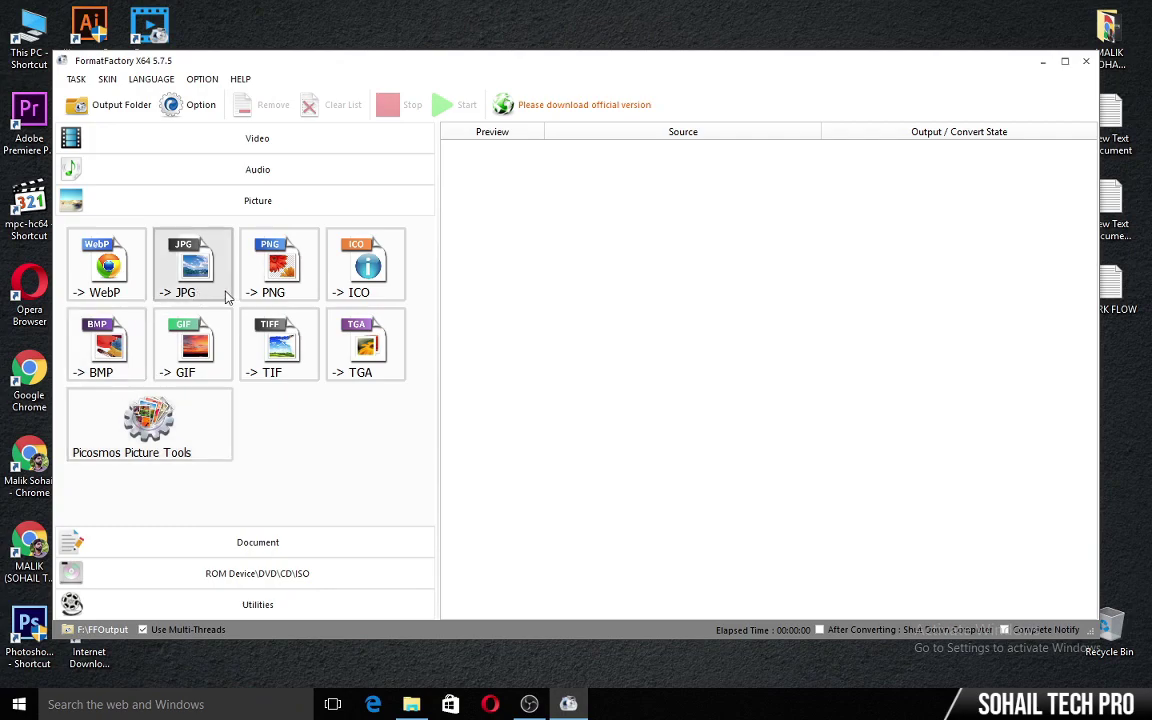
left_click(290, 548)
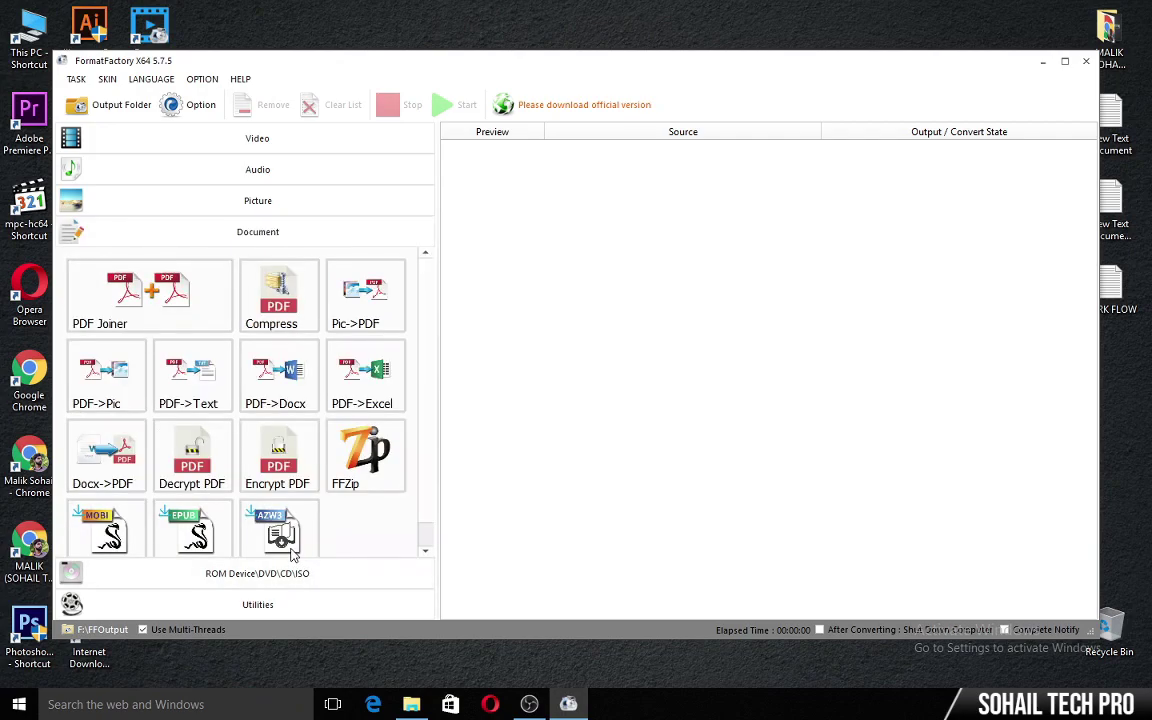
left_click(306, 576)
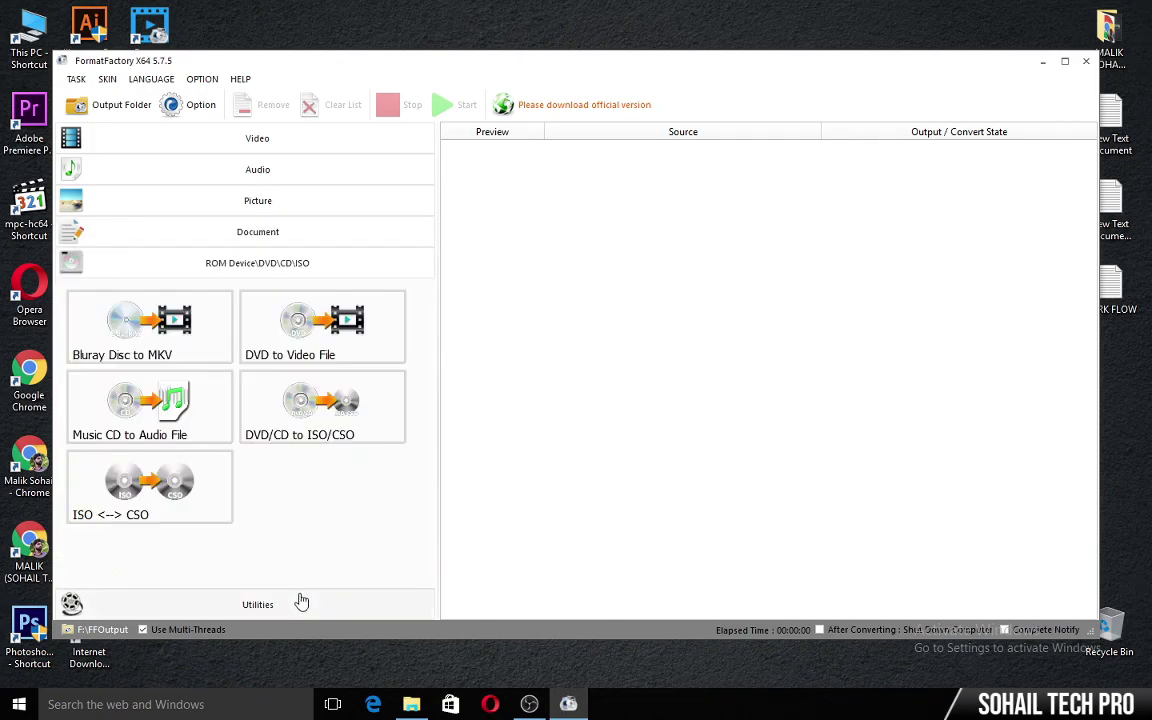
left_click(301, 602)
left_click(330, 140)
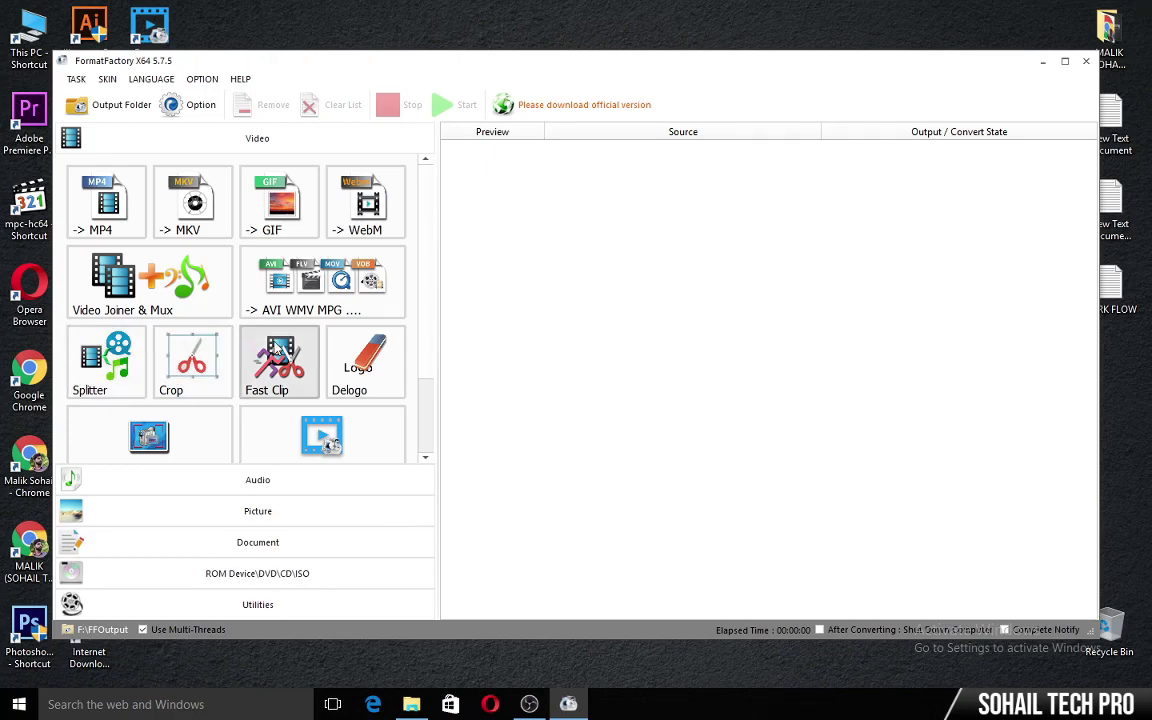
left_click_drag(420, 301, 432, 350)
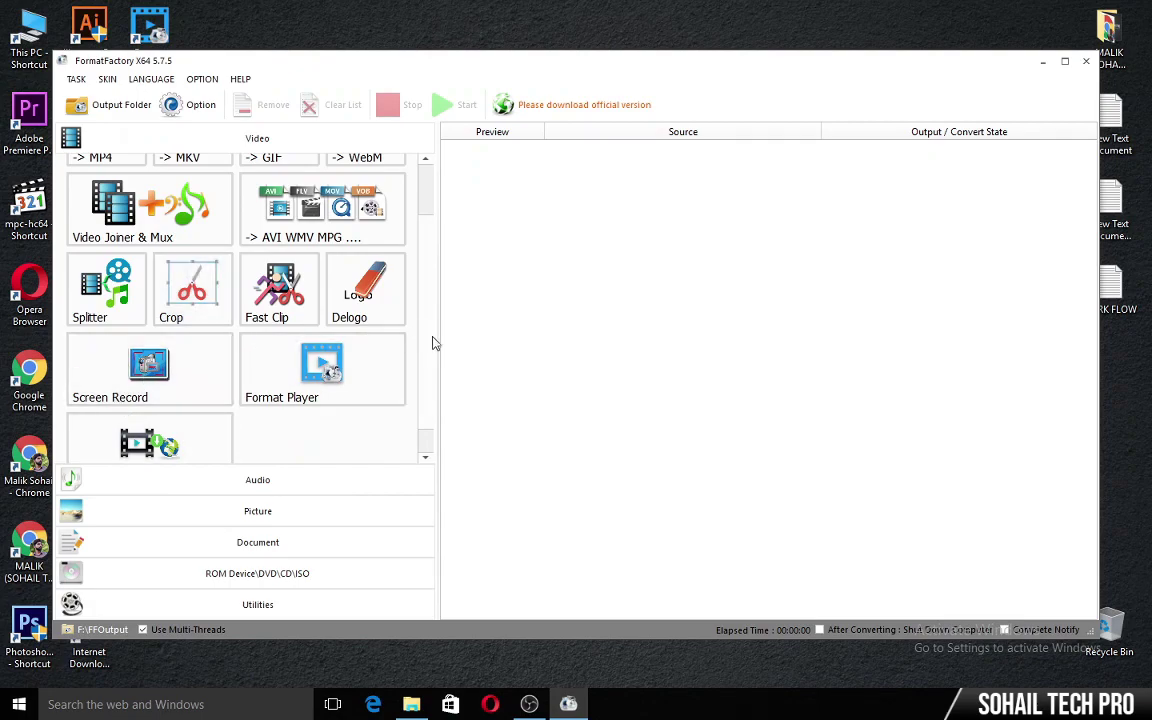
scroll(433, 360, "down", 1)
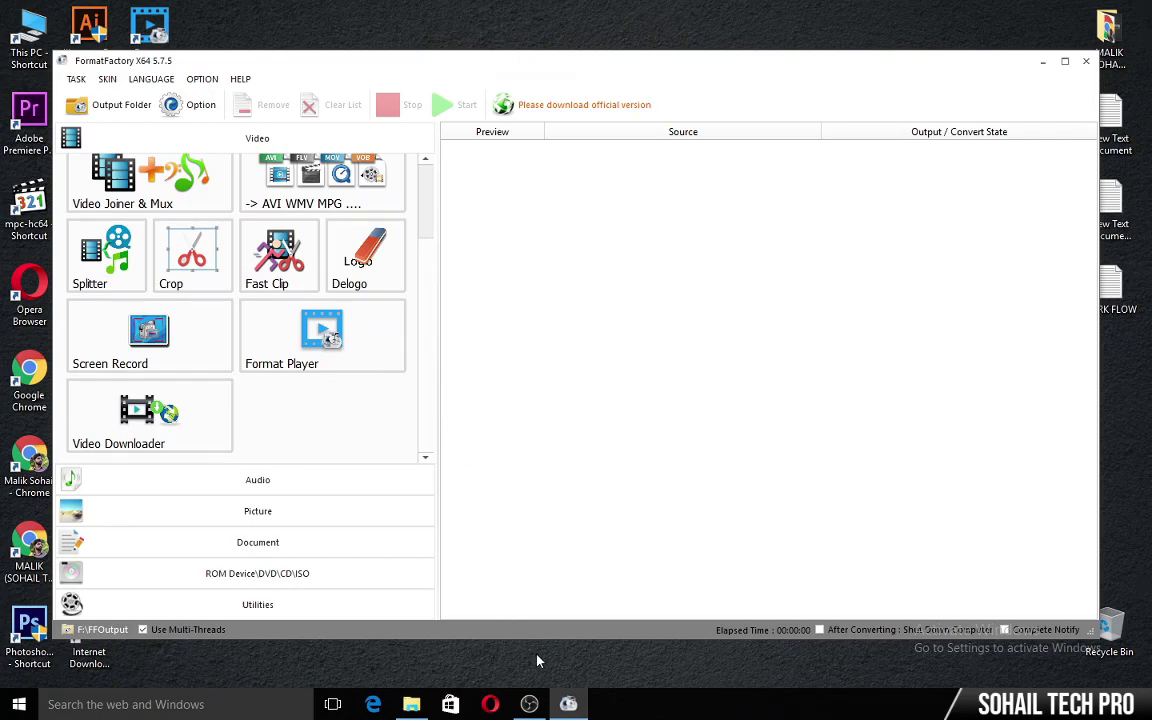
- Look briefly at the OBS window, and inspect the controls of the Screen Record tool in FormatFactory
left_click(541, 703)
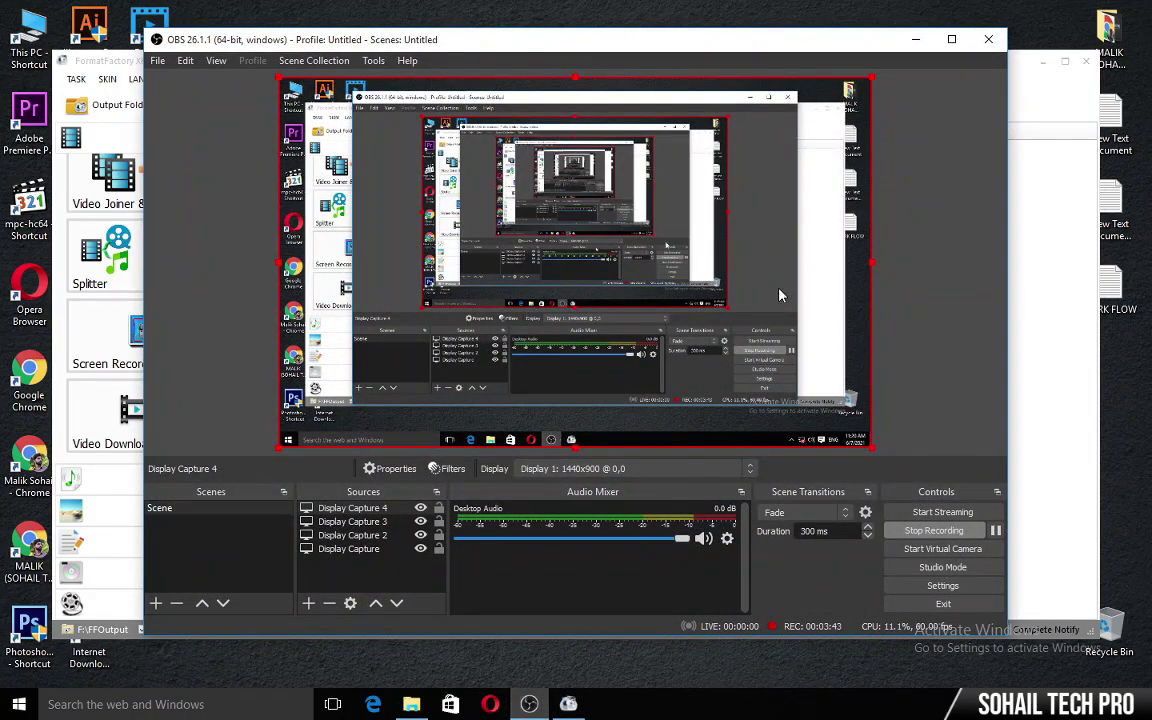
left_click(915, 39)
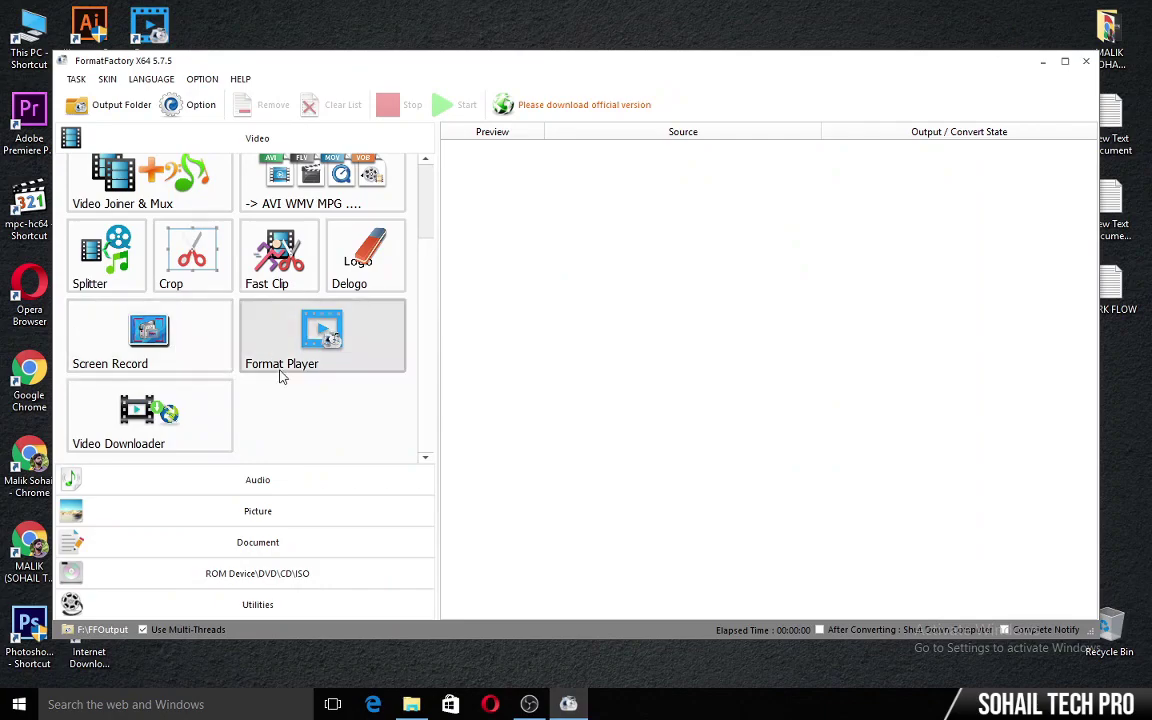
left_click(178, 344)
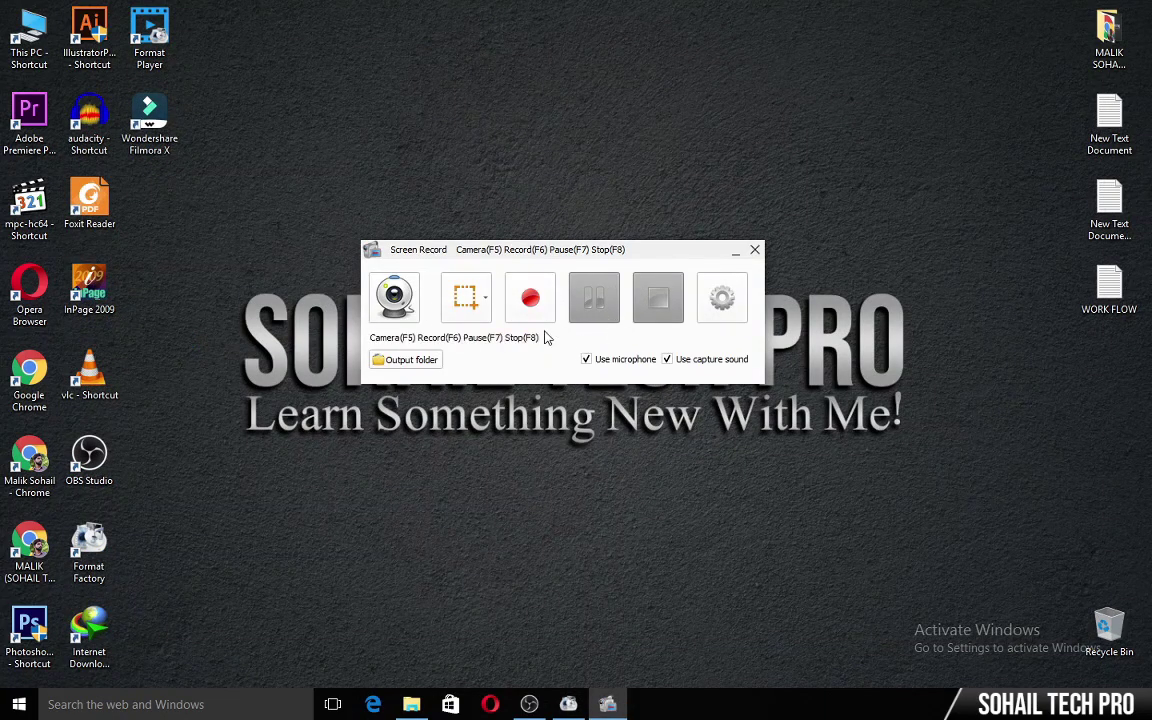
left_click(754, 249)
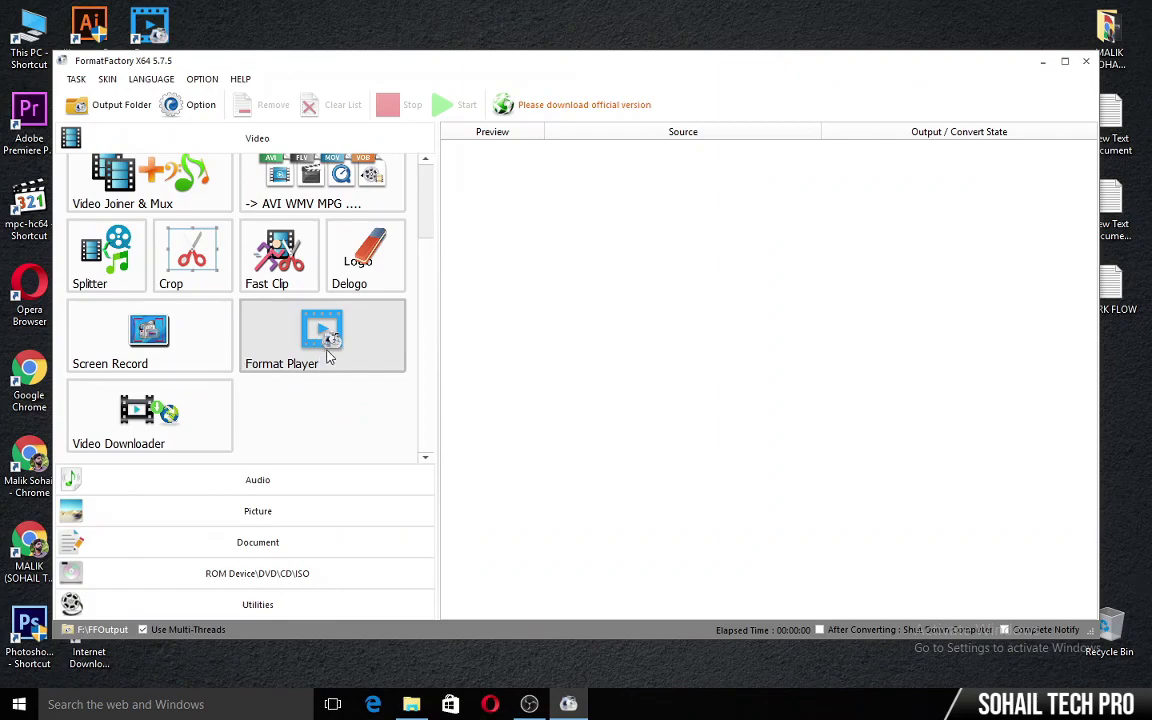
- Paste the copied My Video.mp4 path as the video URL in the Video Downloader, and close it without downloading
left_click_drag(290, 56, 346, 82)
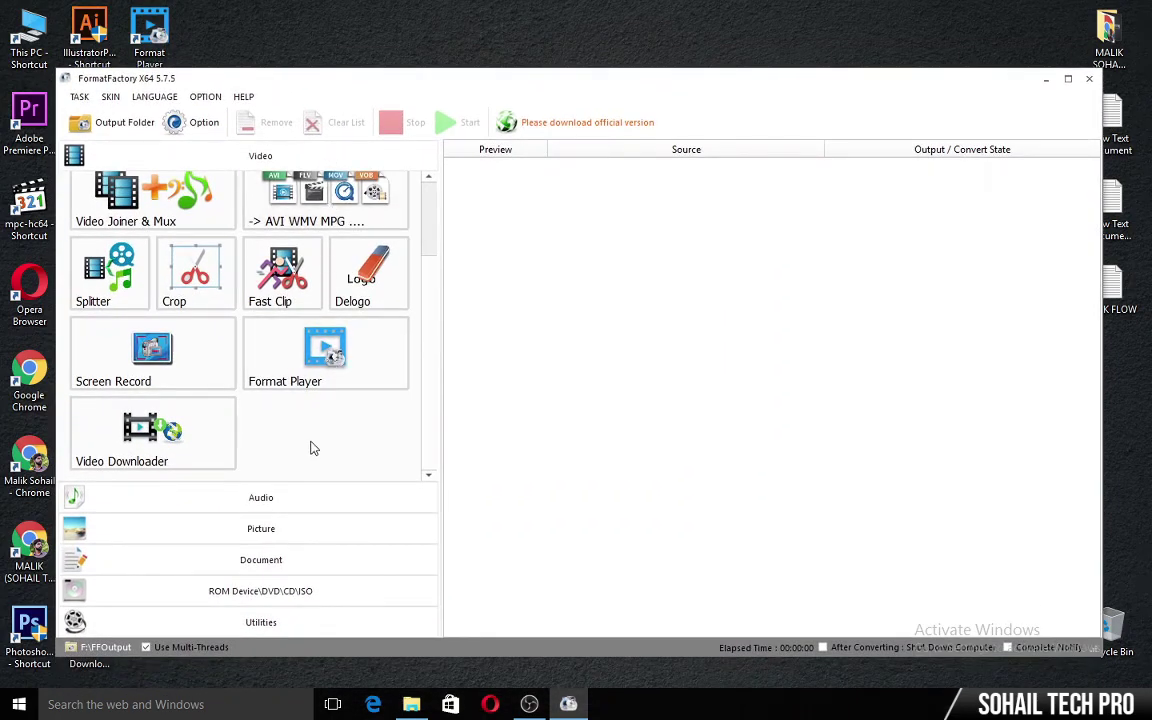
left_click(175, 447)
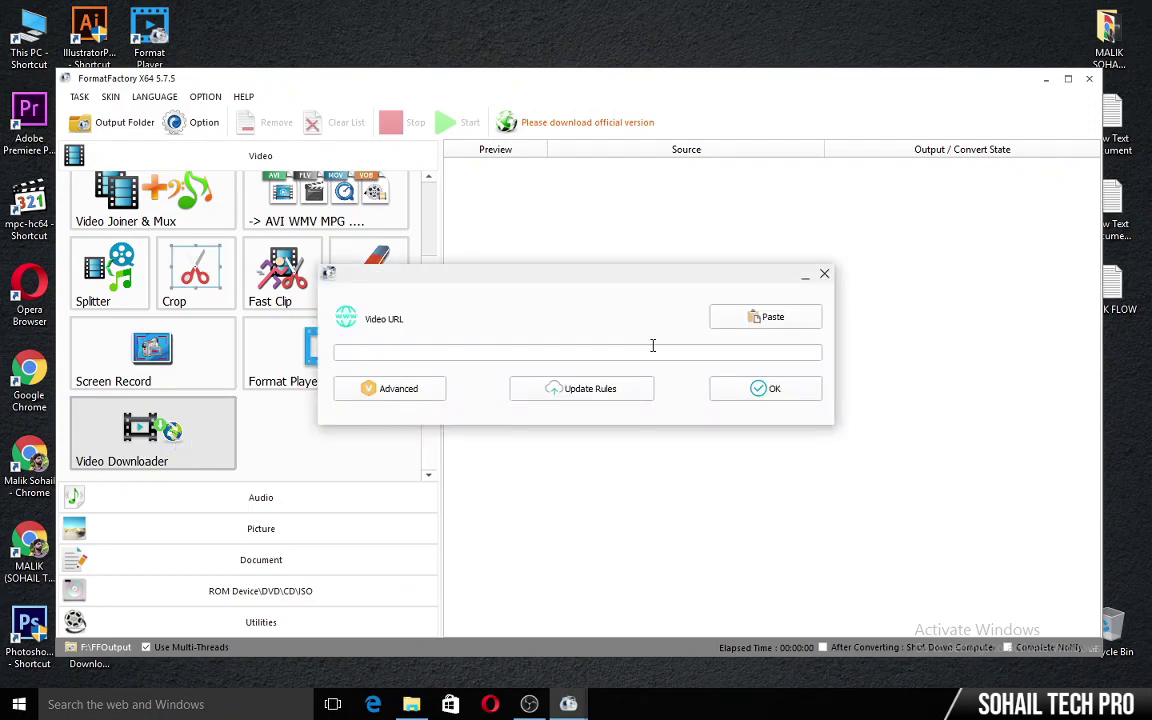
right_click(512, 348)
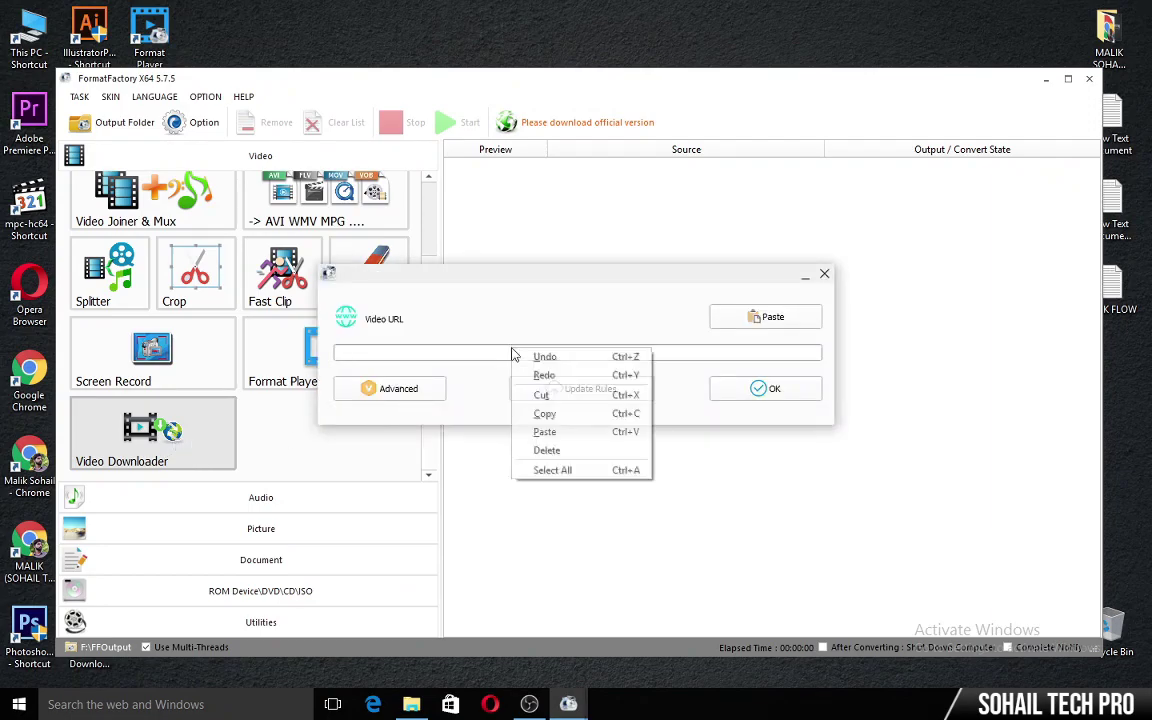
left_click(545, 432)
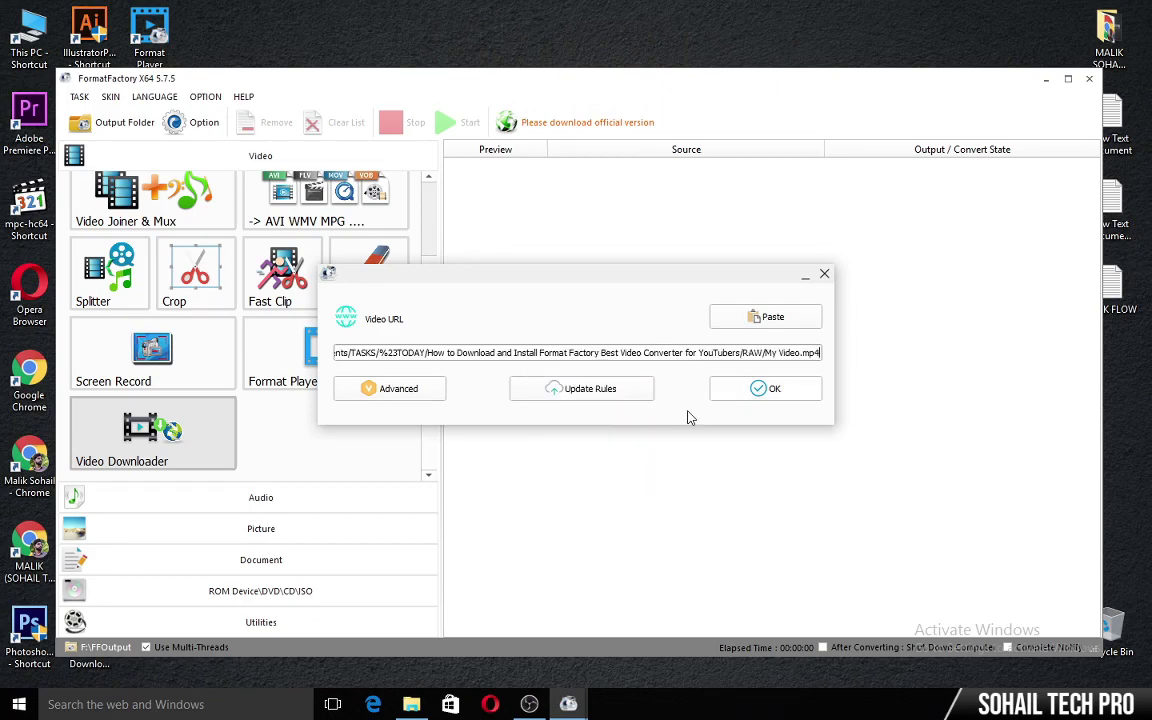
left_click(824, 273)
- Queue the HOW TO DOWNLOAD FORMAT FACTORY video from the Downloads folder for conversion to MP4
scroll(231, 303, "up", 1)
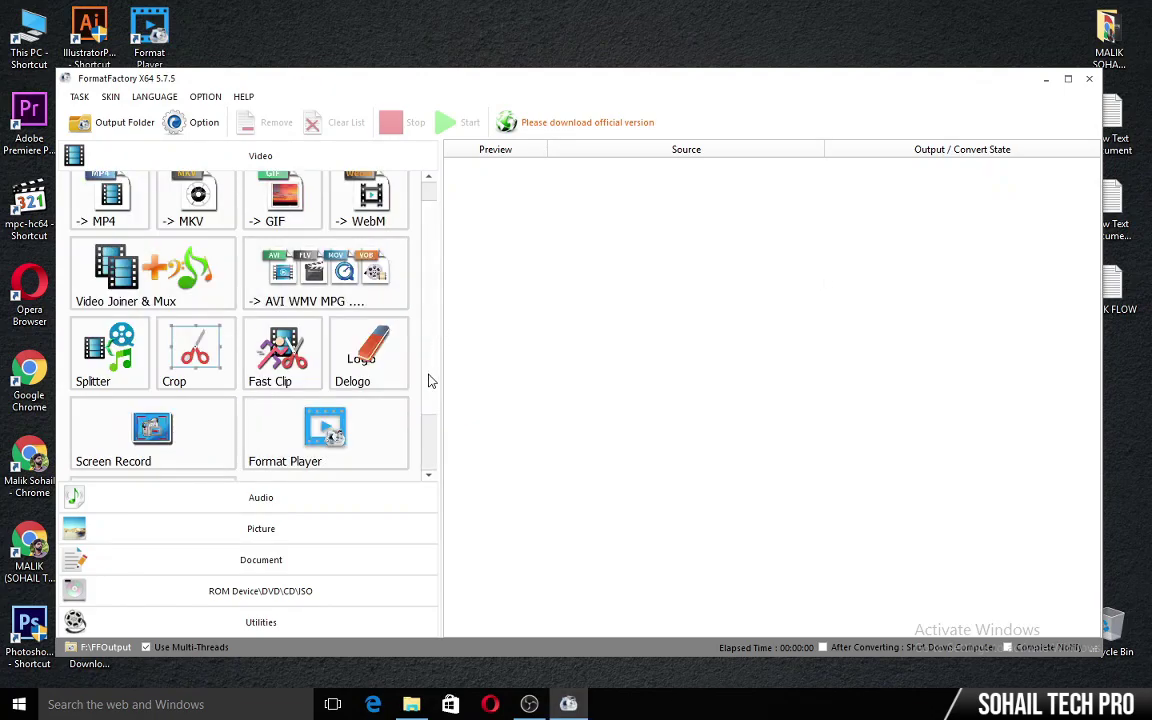
scroll(431, 381, "up", 1)
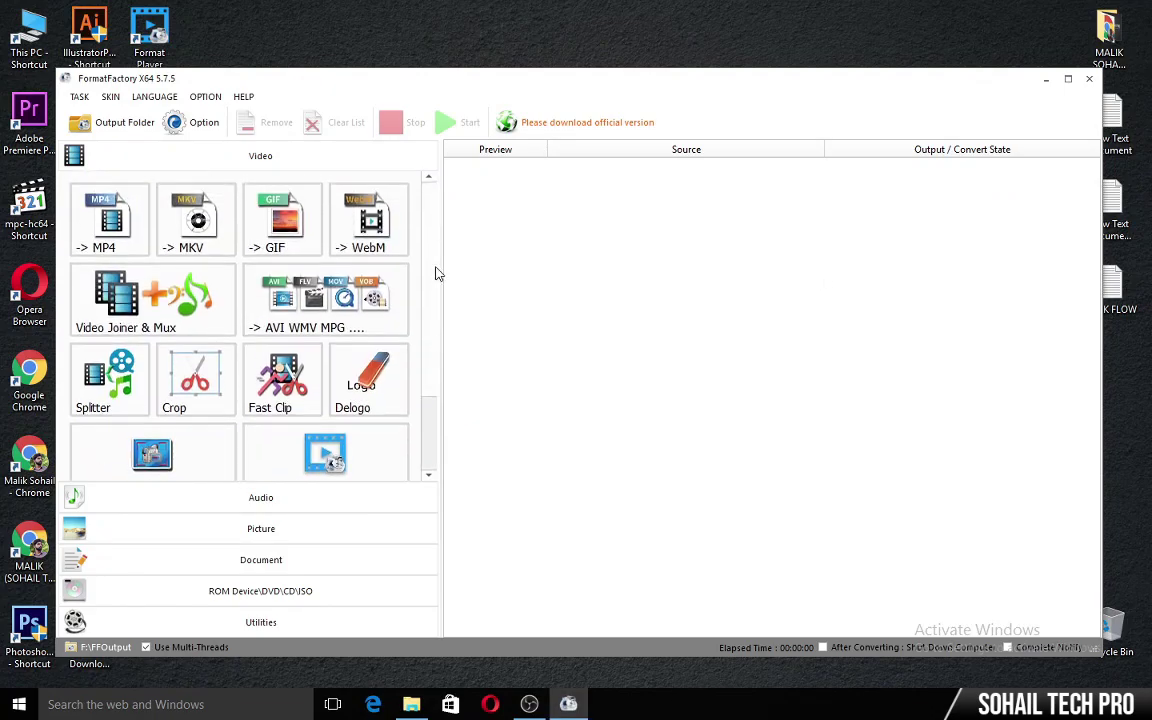
left_click(110, 220)
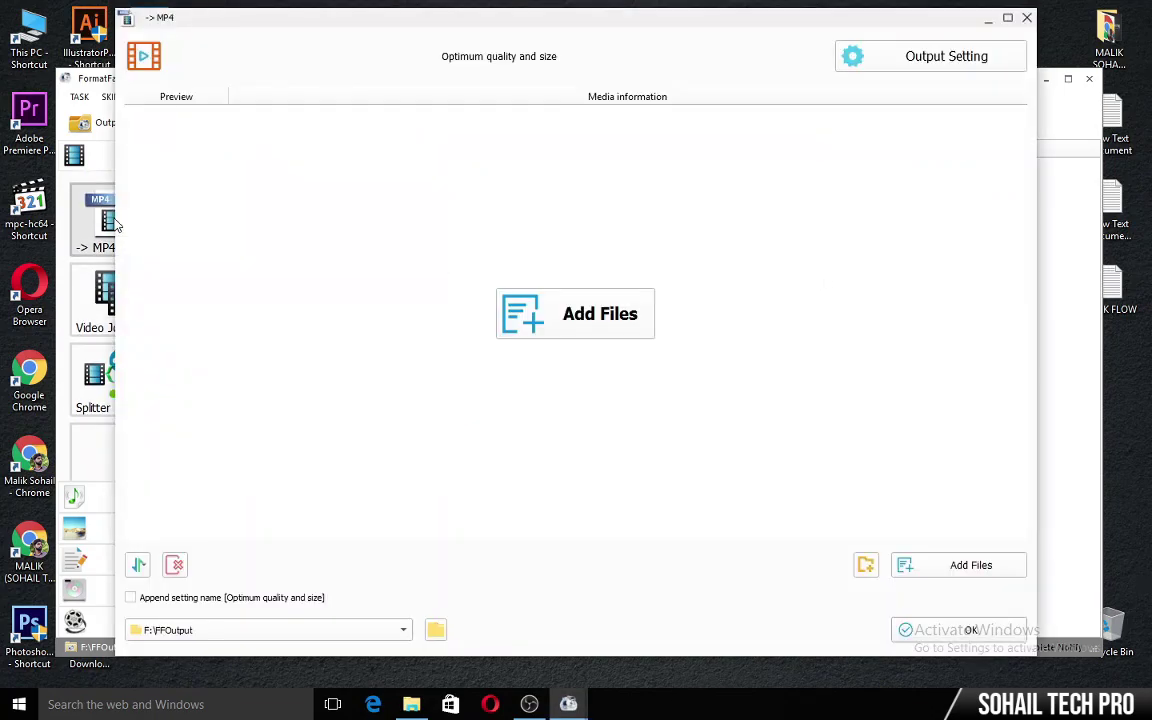
left_click(586, 319)
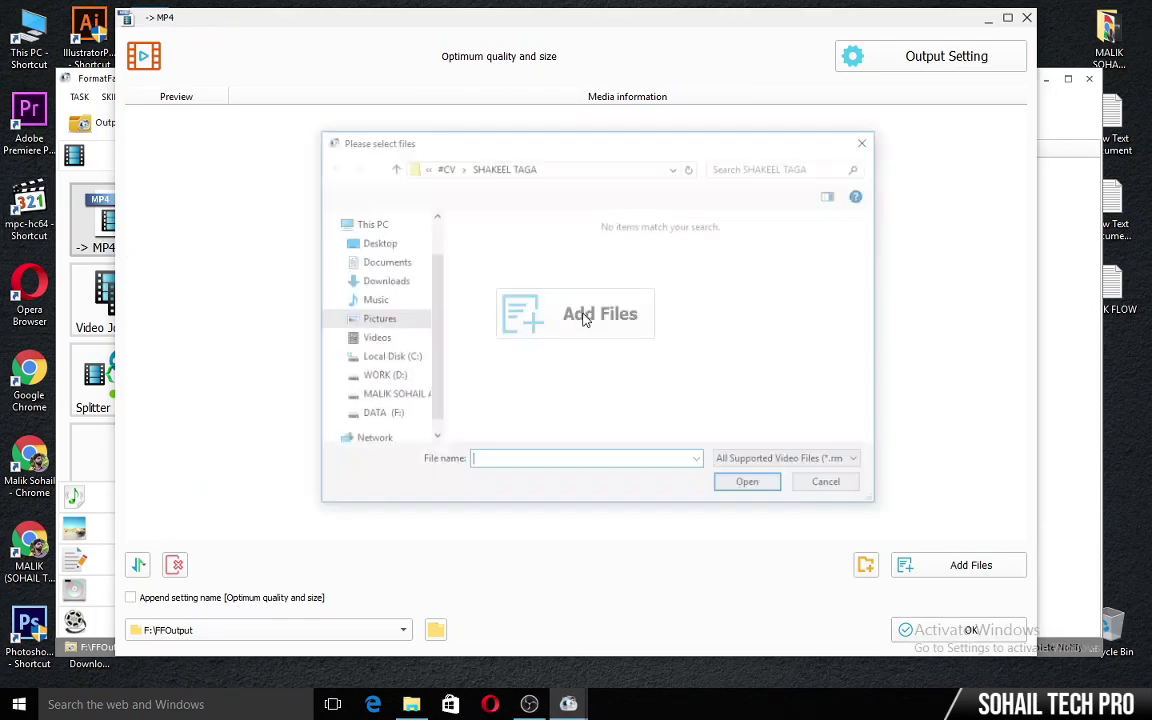
left_click(384, 283)
left_click(600, 264)
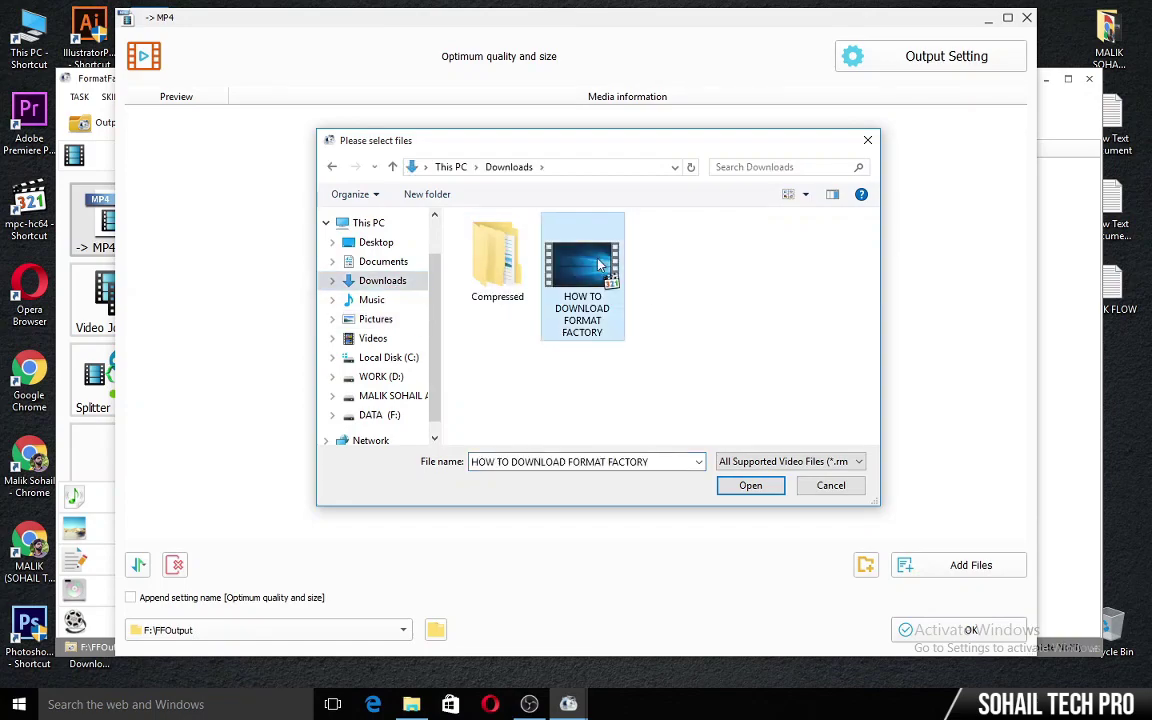
left_click(750, 484)
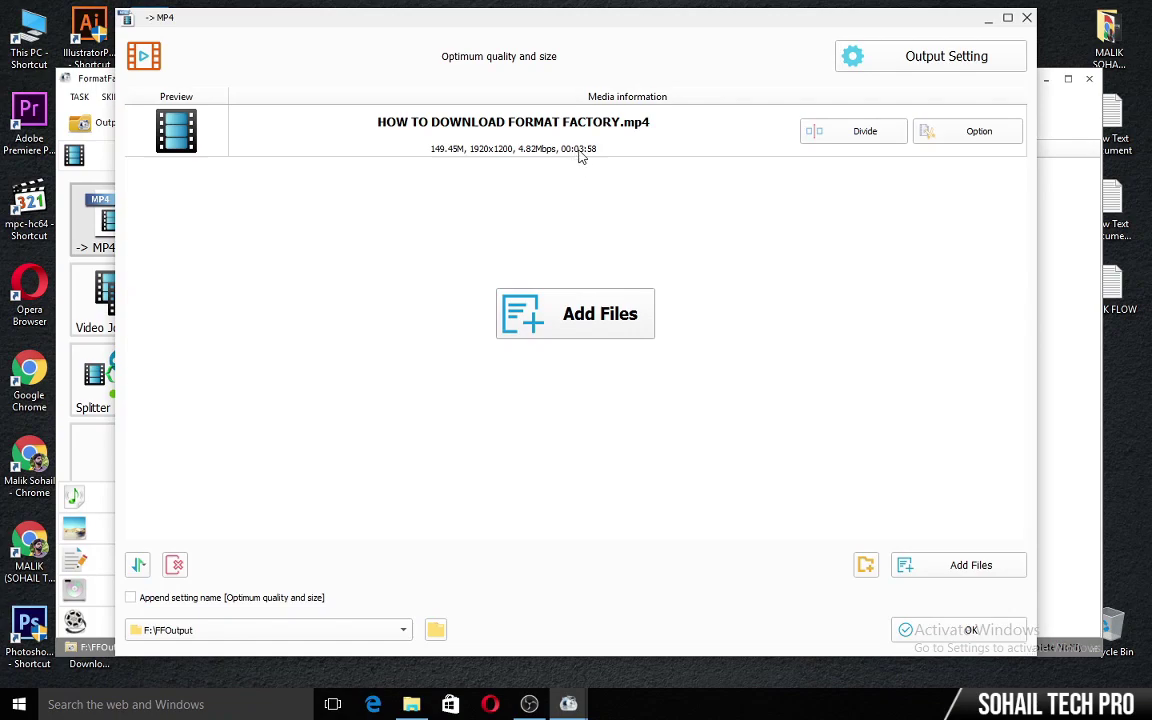
left_click(968, 630)
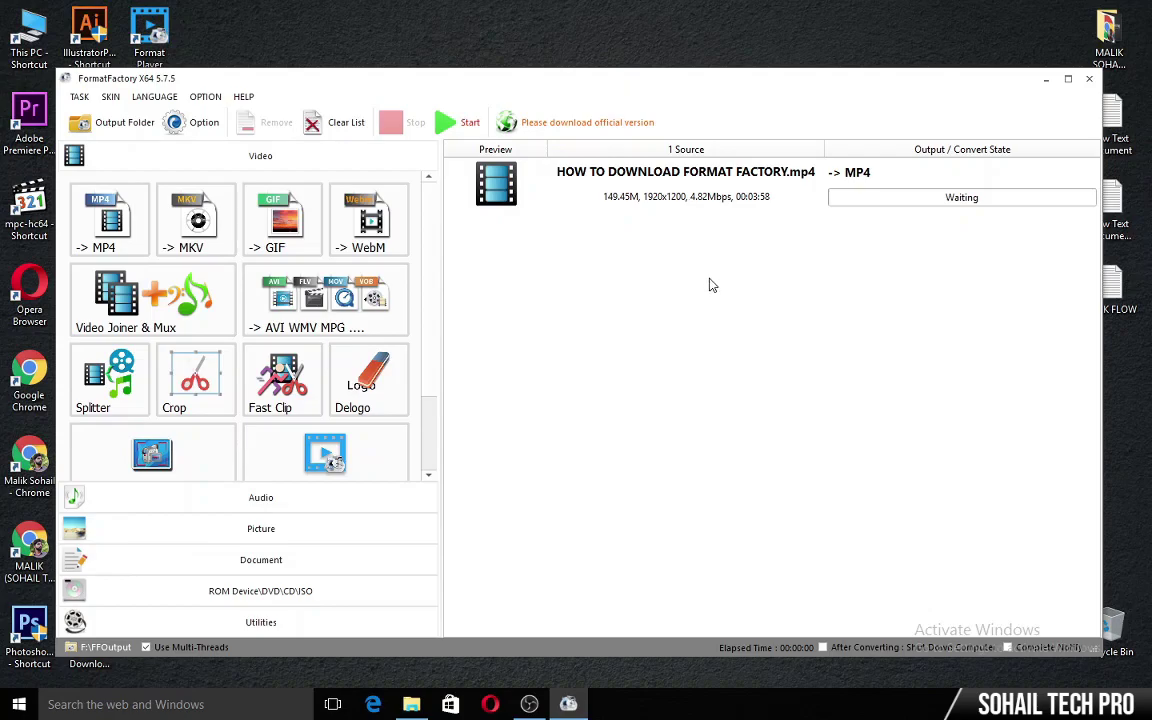
- Try the AVC 2K 1080p and AVC 720p presets in the queued video's output settings
left_click(541, 198)
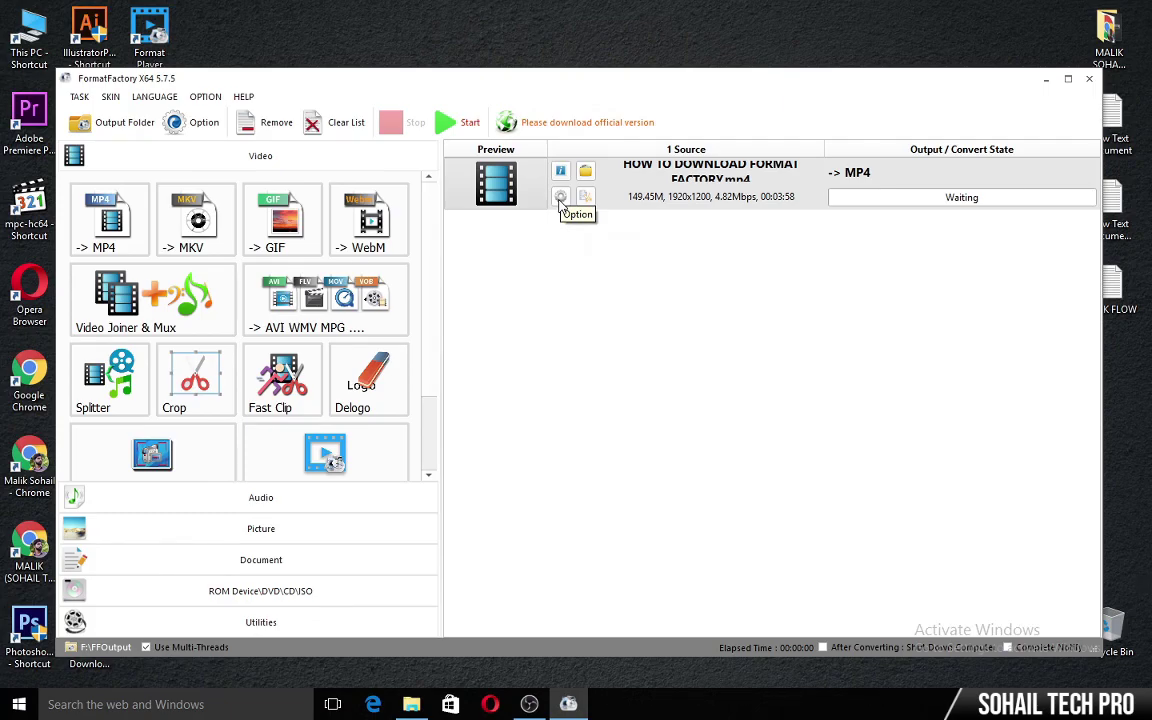
left_click(561, 198)
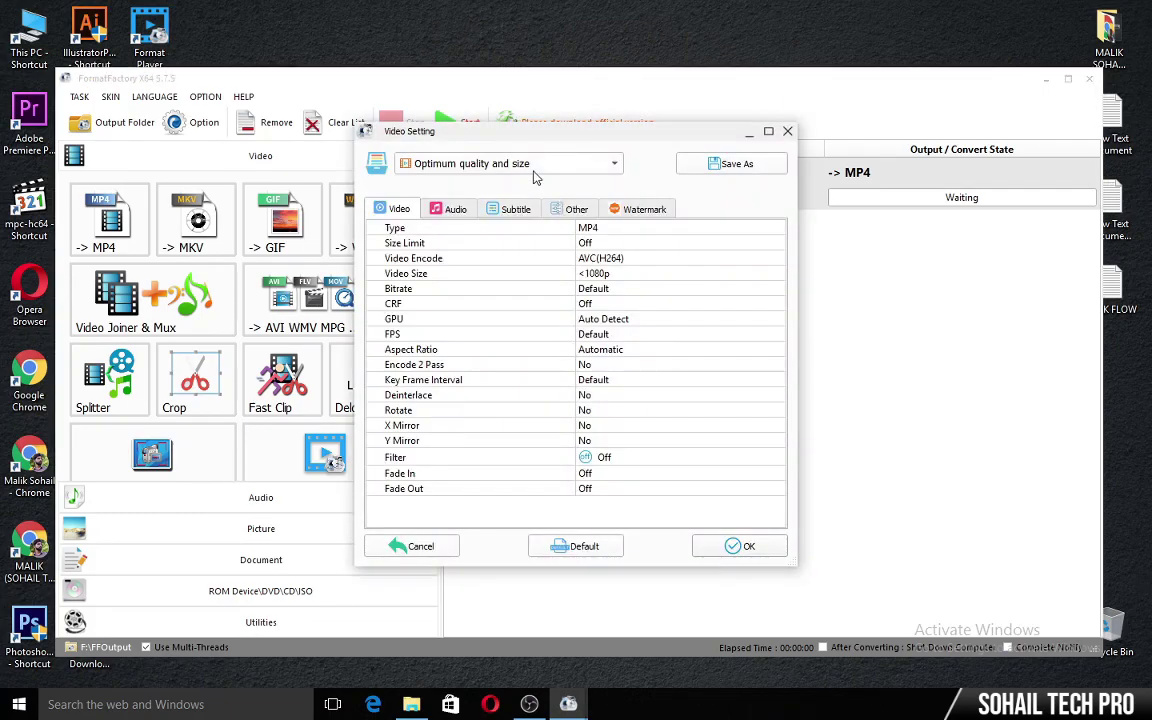
left_click(540, 165)
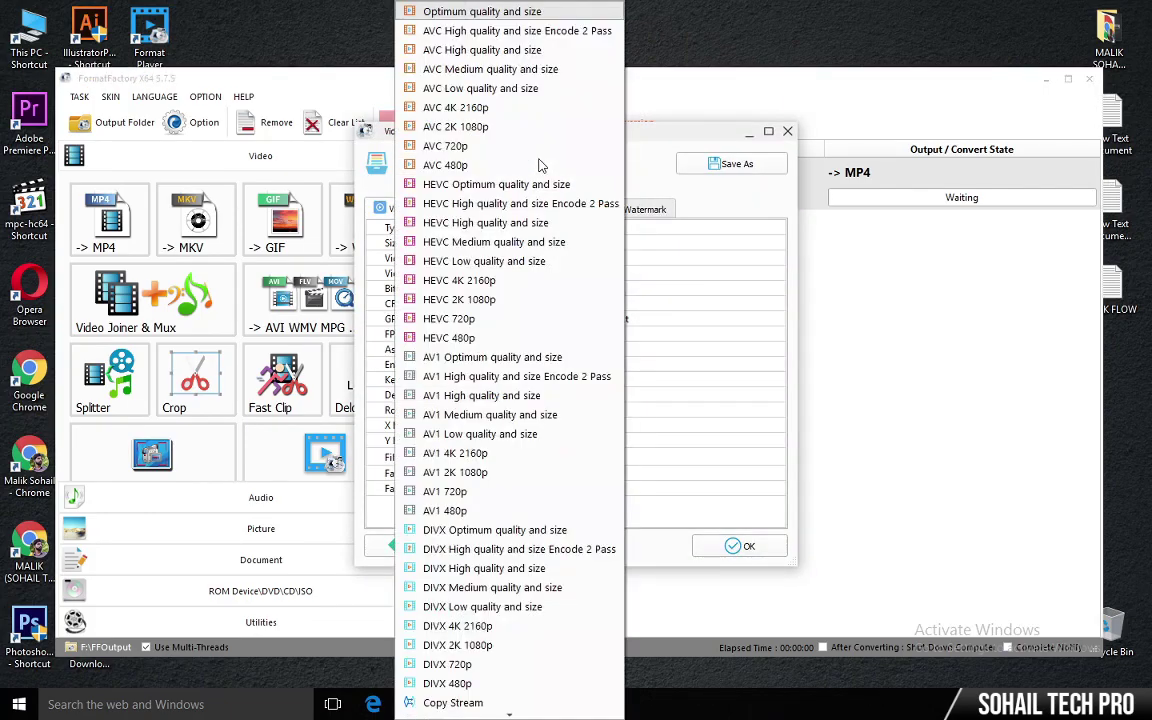
left_click(491, 127)
left_click(504, 165)
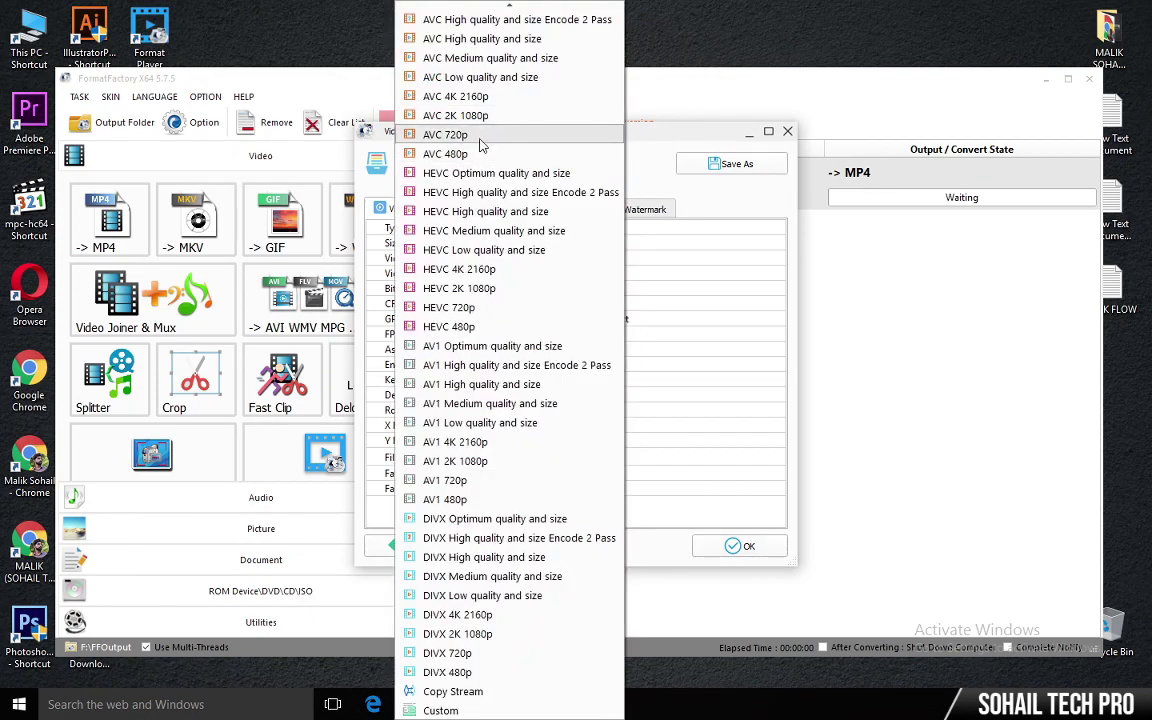
left_click(480, 140)
left_click(496, 168)
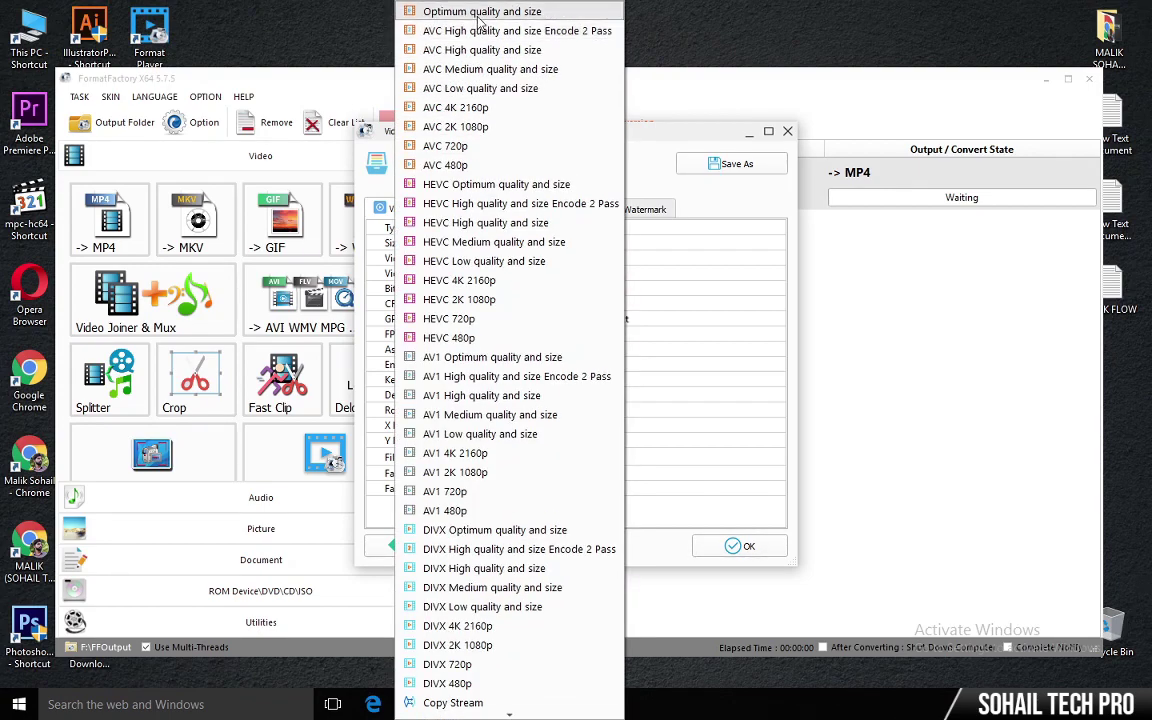
- Set the video's preset to Optimum quality and size, and start the MP4 conversion
left_click(479, 14)
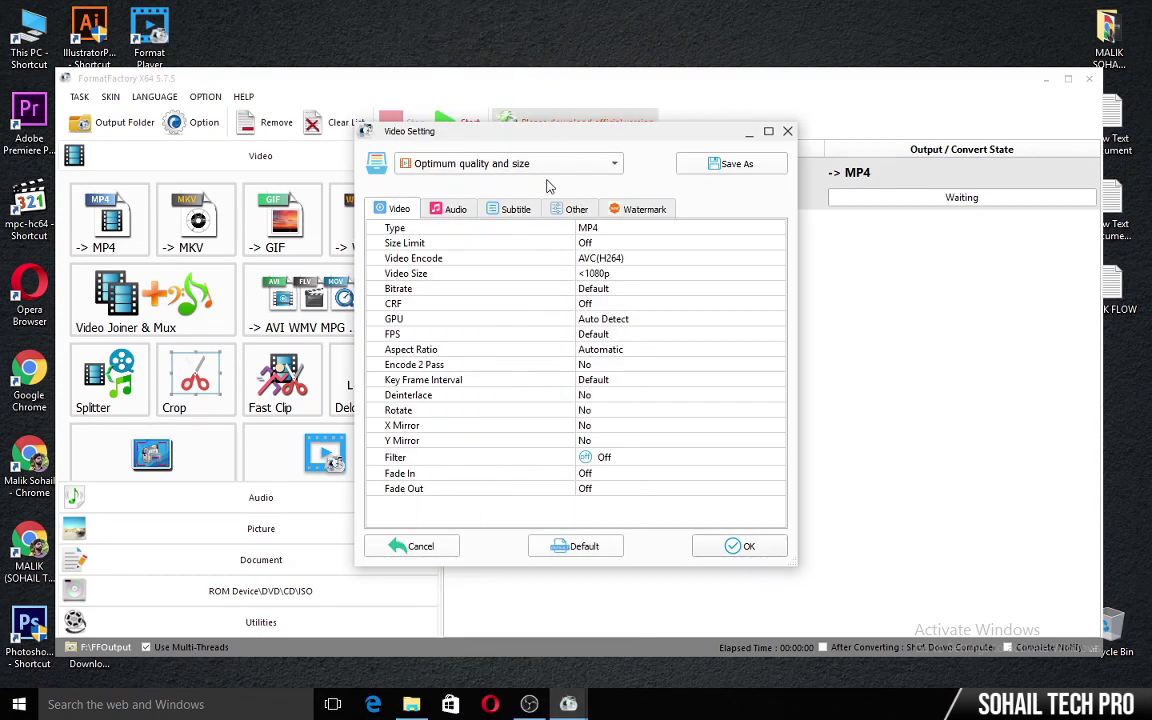
left_click(742, 548)
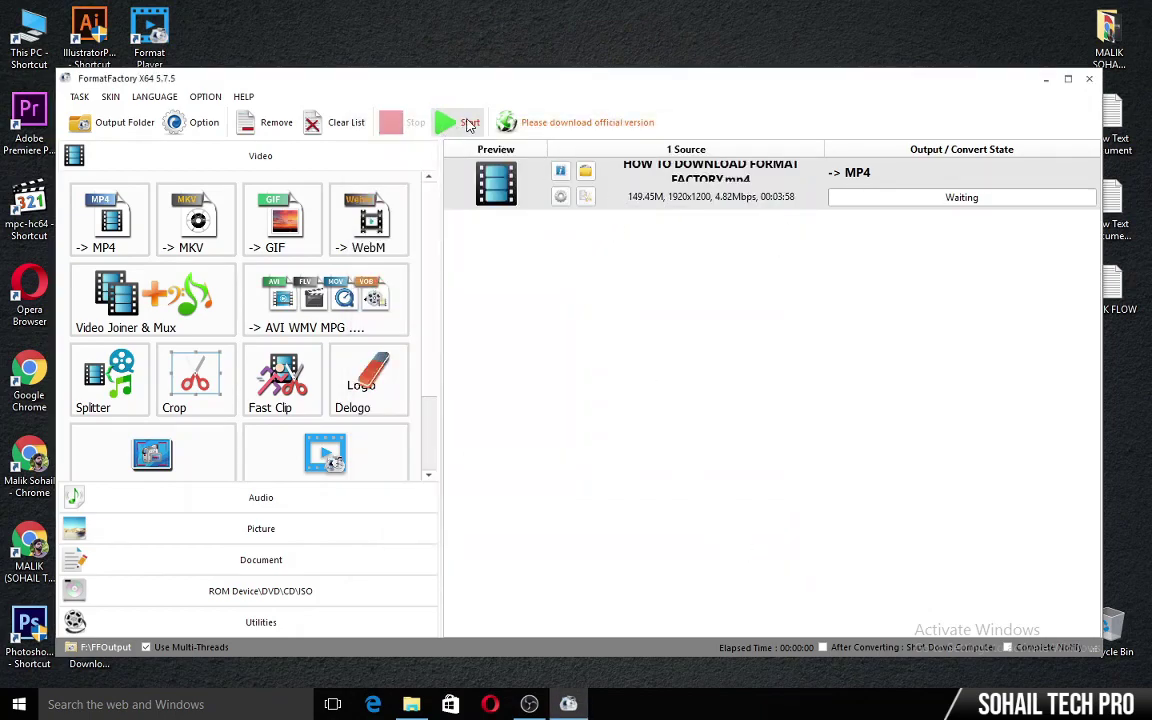
left_click(468, 123)
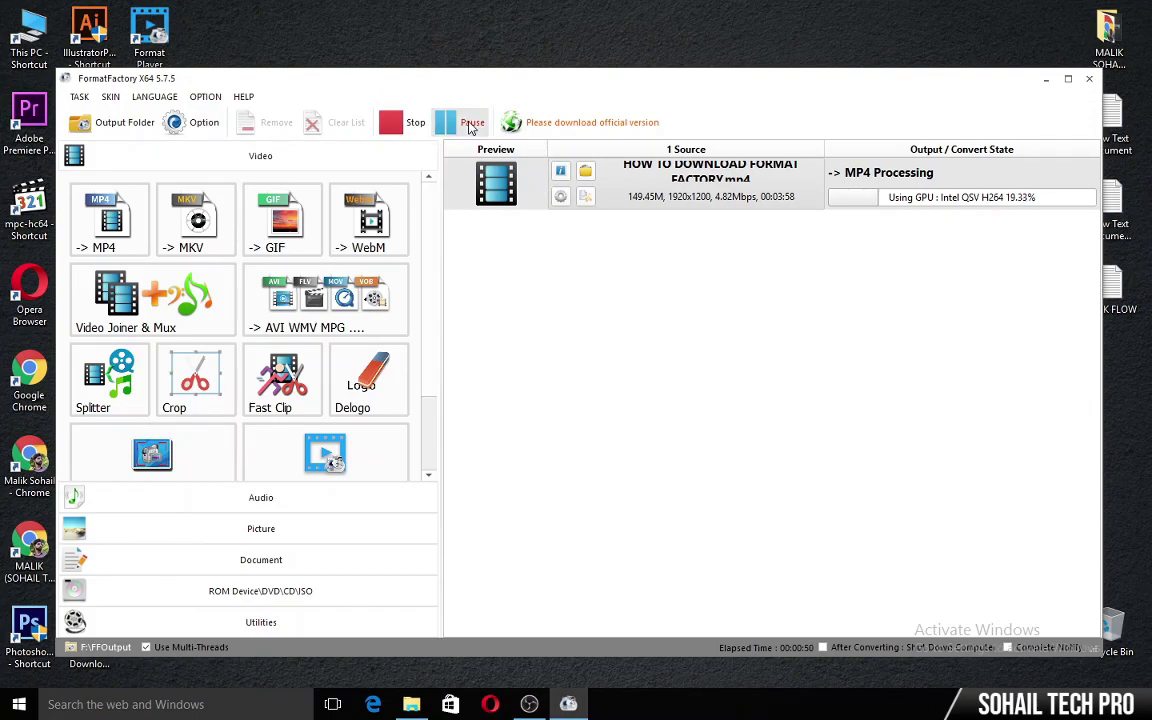
- Convert the text "Sohail tech pro" to speech audio with the Text->Wav tool
left_click(266, 502)
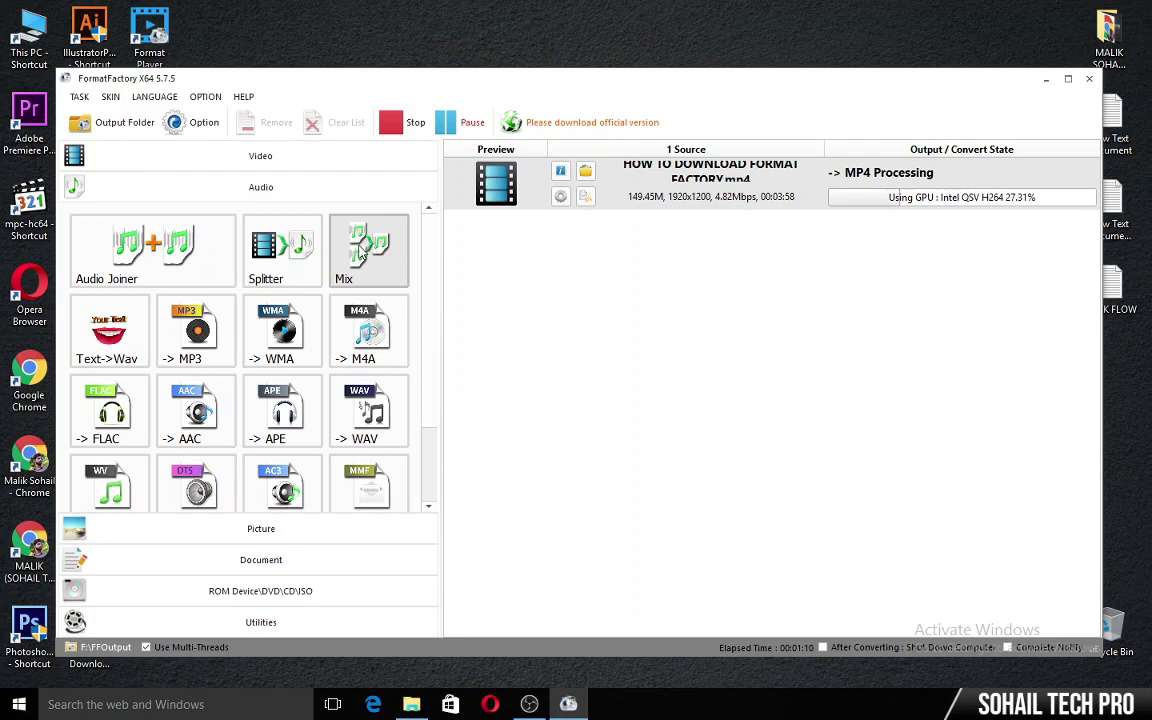
left_click(117, 337)
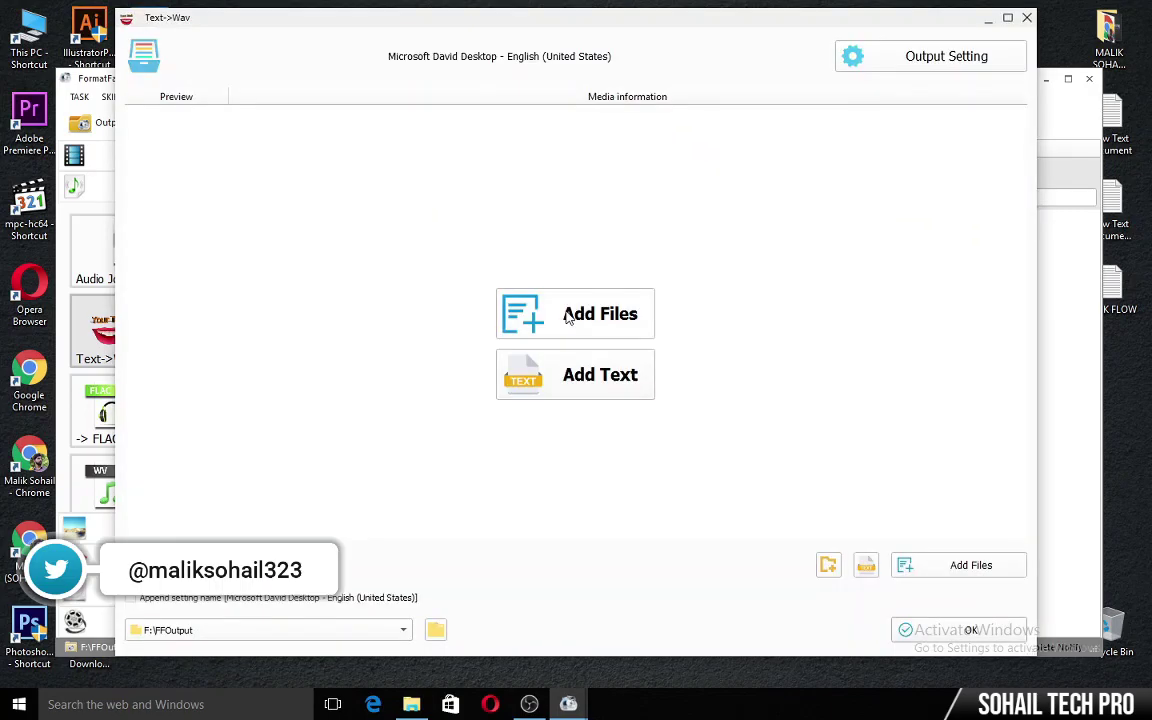
left_click(587, 373)
type("So")
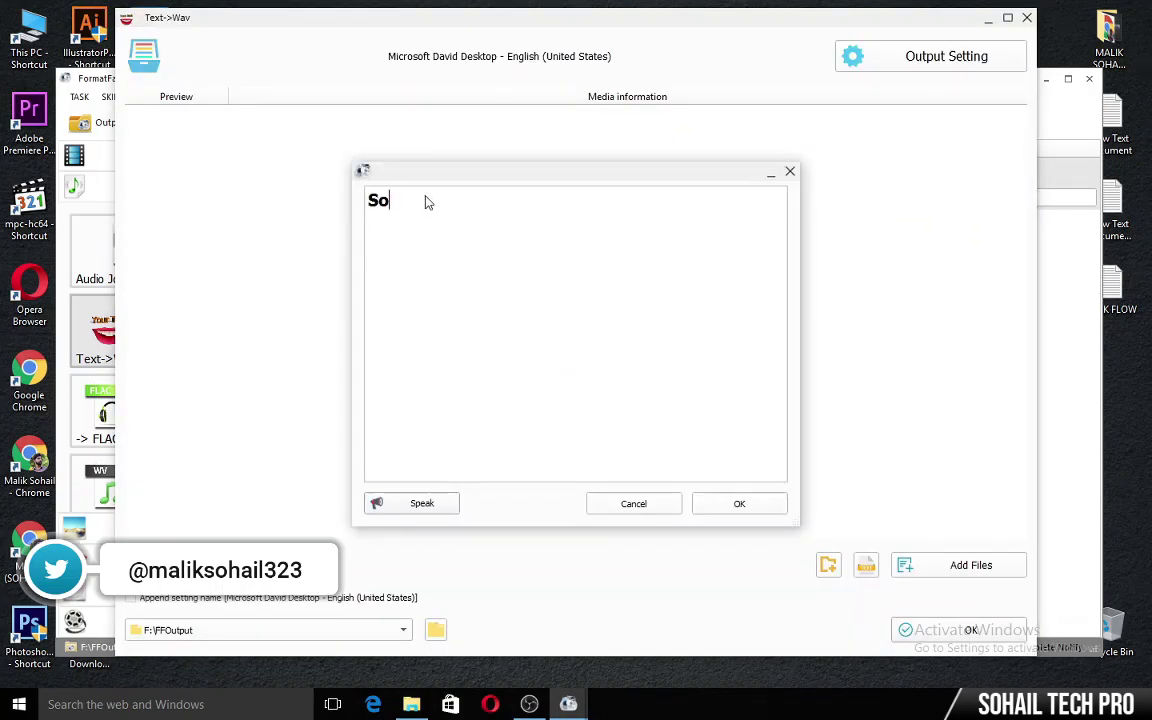
type("hail tech pro")
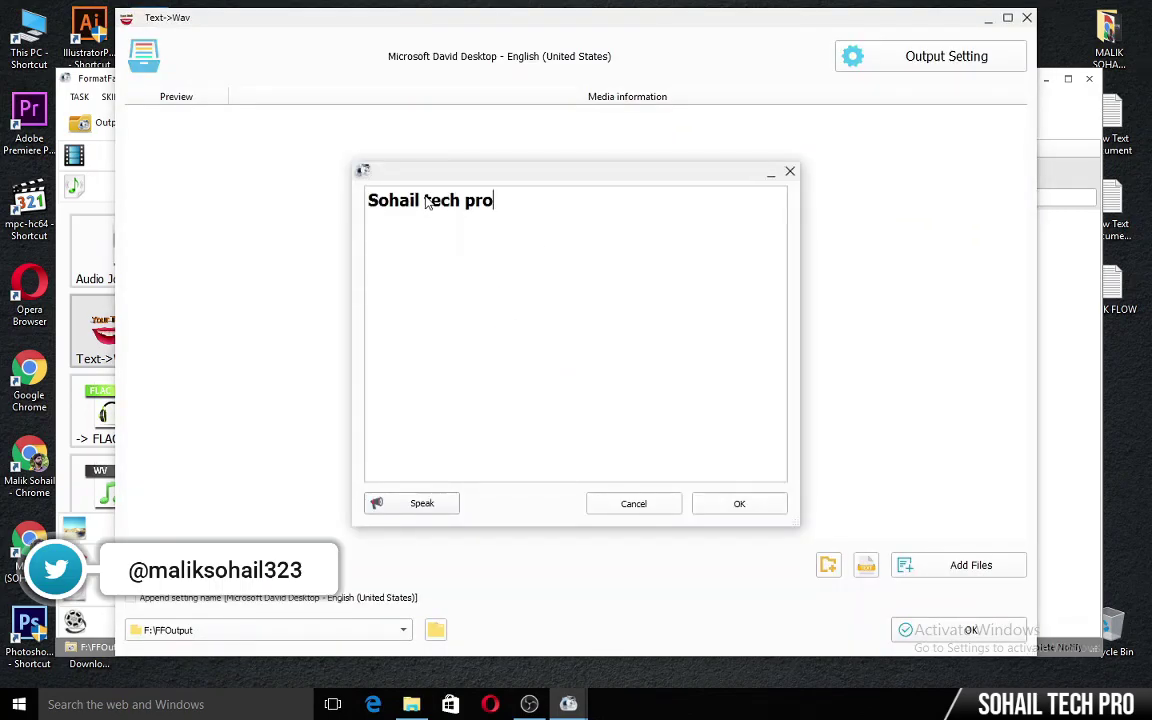
left_click(740, 505)
left_click(985, 638)
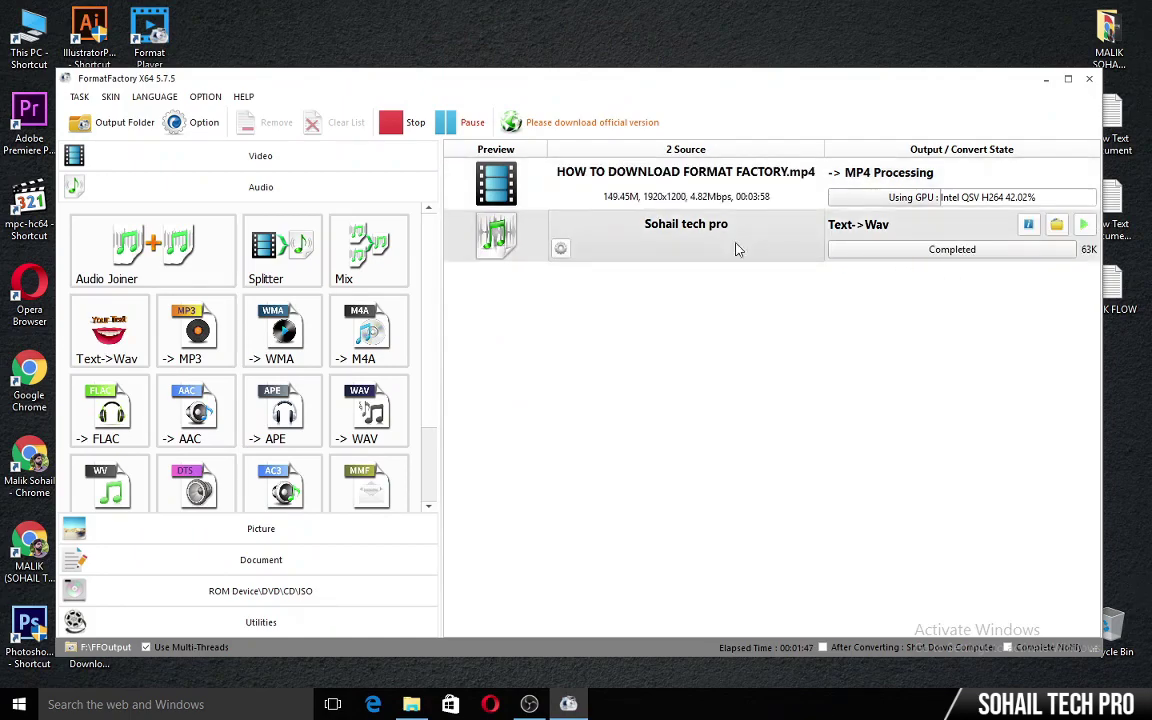
- Play the converted Sohail tech pro.wav in FormatPlayer, show its volume control, and close the player
left_click(1084, 228)
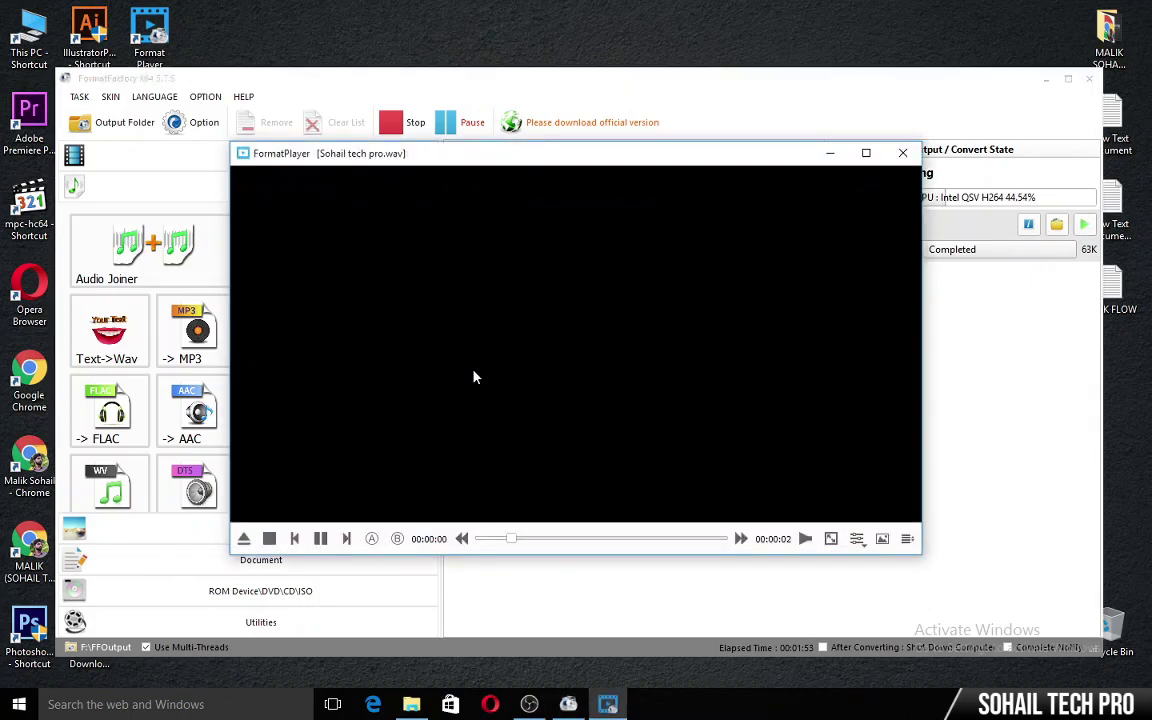
left_click(800, 538)
left_click(320, 538)
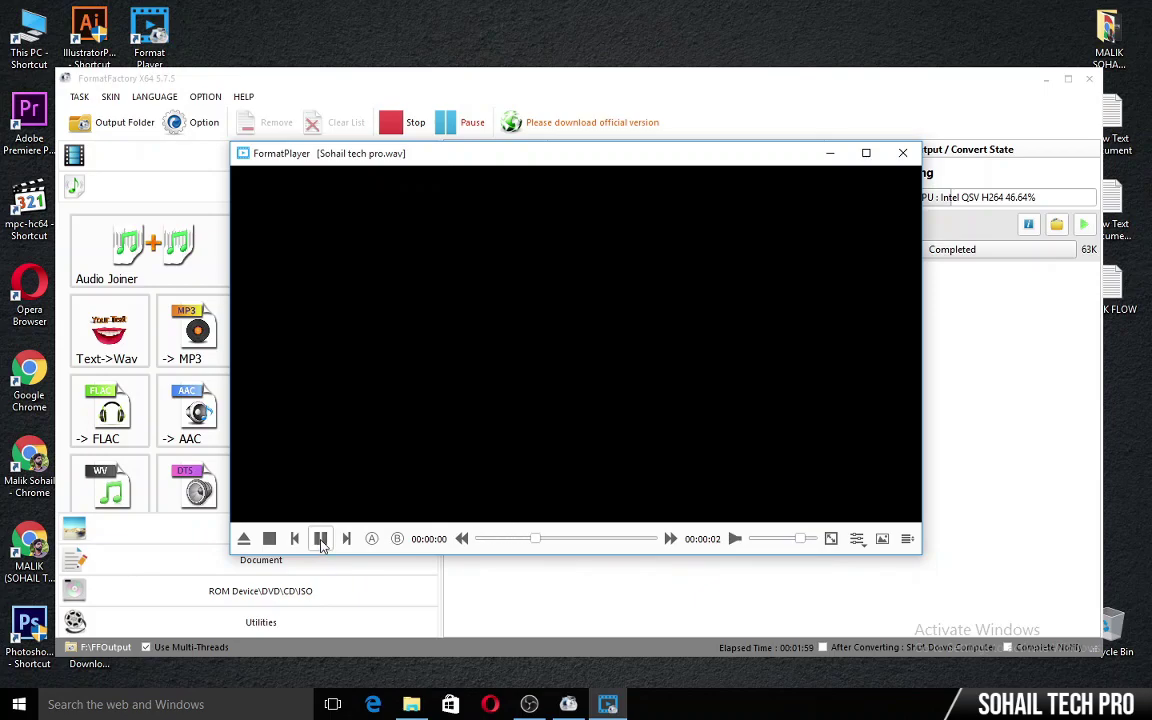
left_click(320, 538)
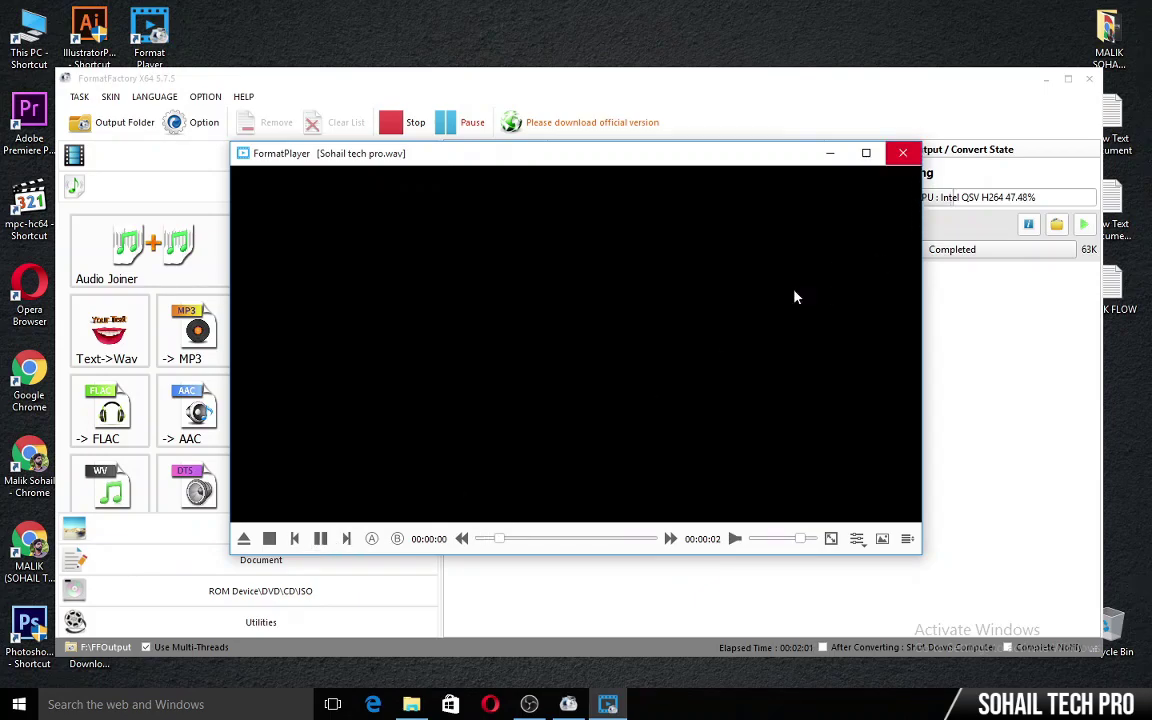
key("alt+F4")
- Inspect the Text->Wav tool's options for adding text files or written text, and leave without adding a source
left_click(108, 340)
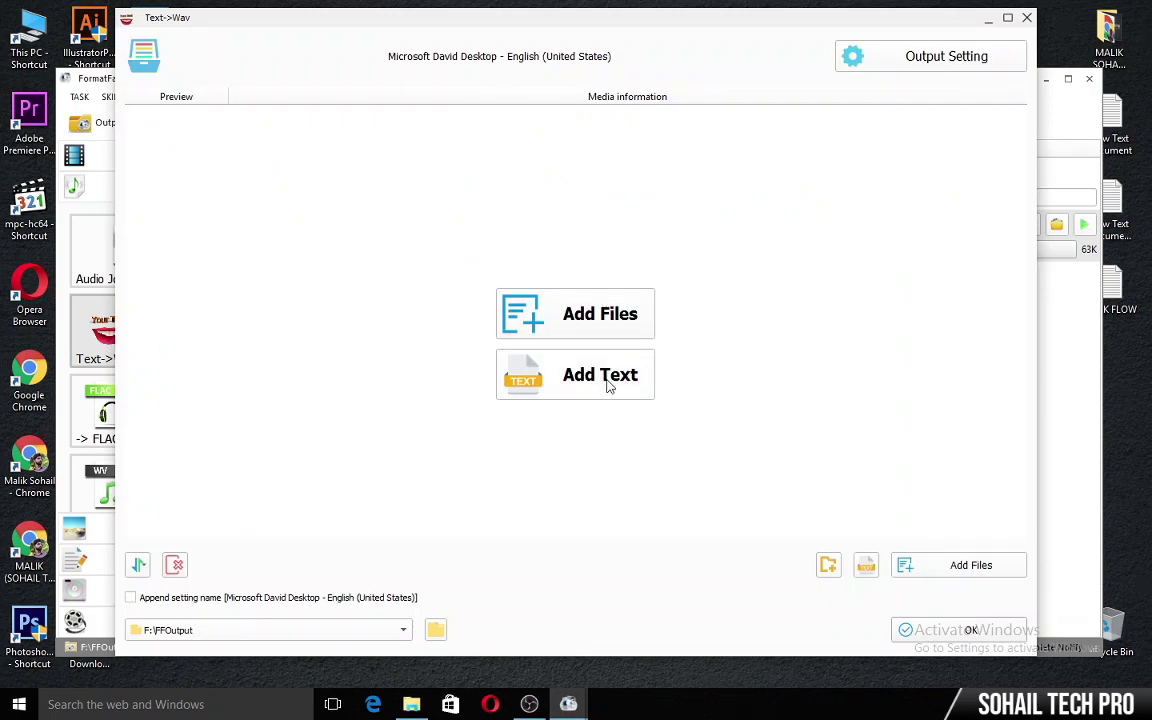
left_click(617, 314)
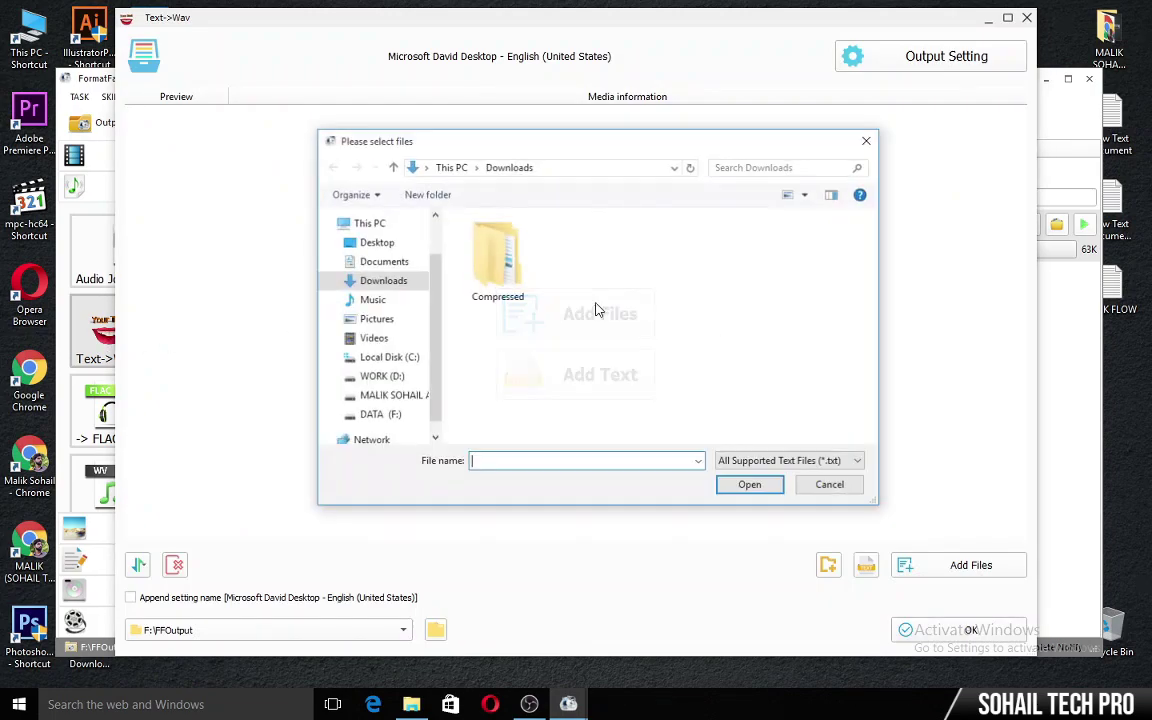
left_click(831, 486)
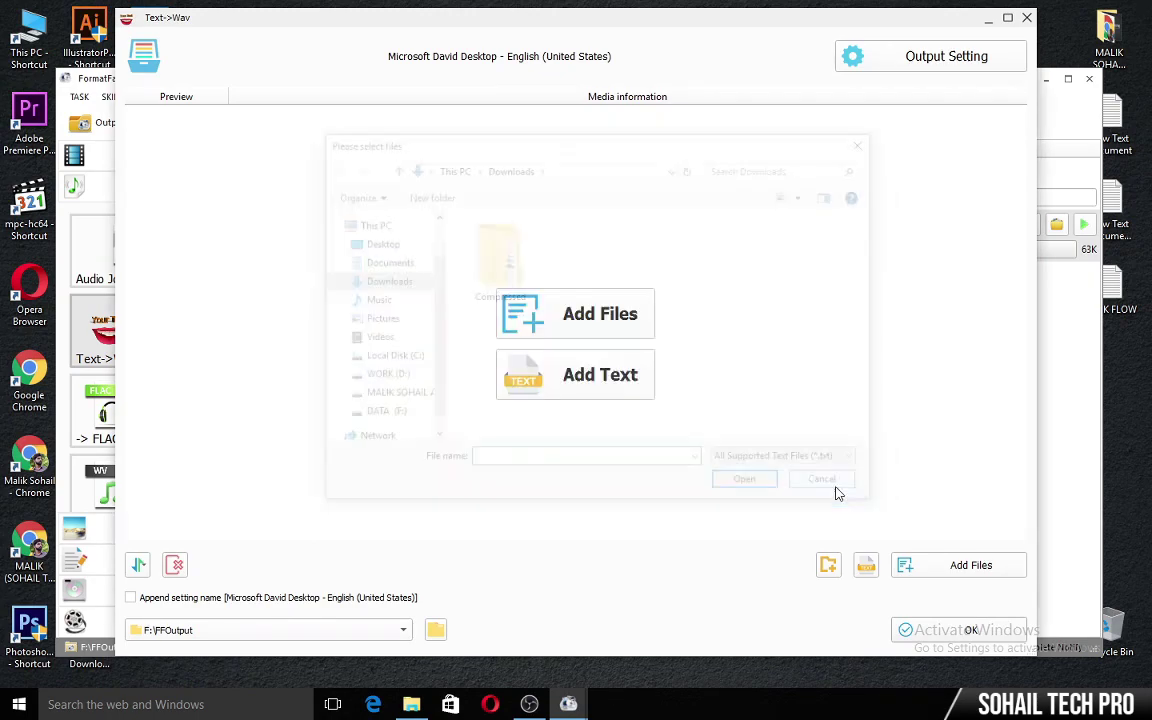
left_click(586, 381)
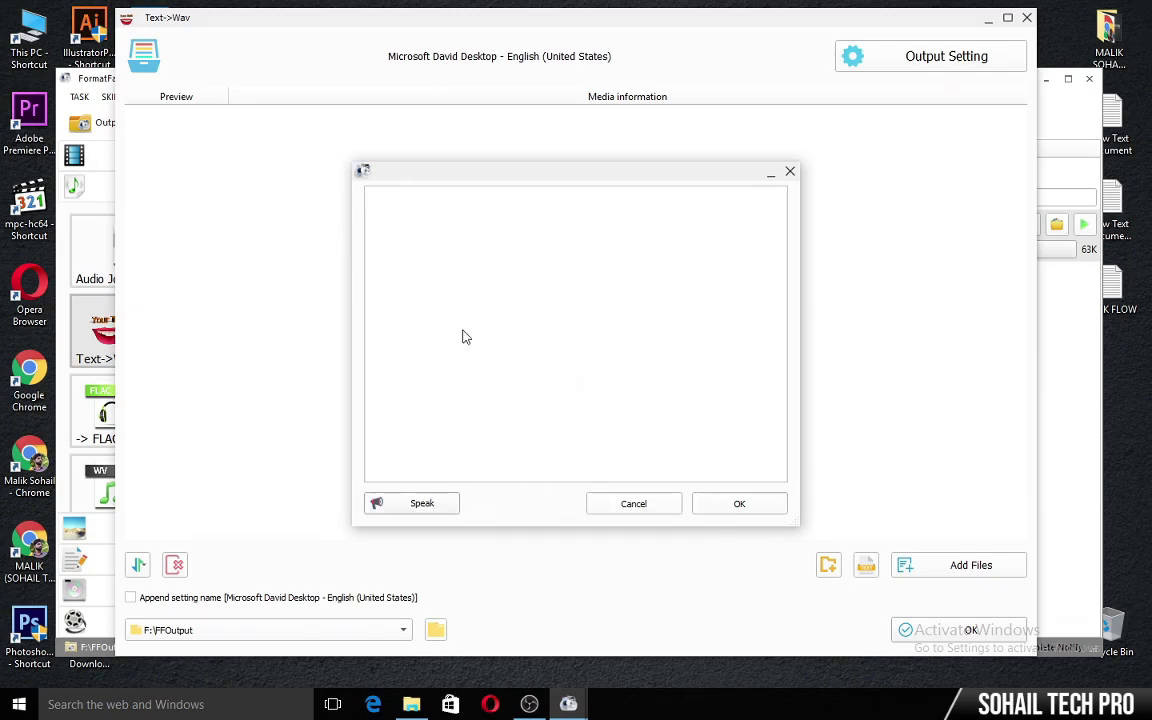
left_click(720, 514)
left_click(969, 625)
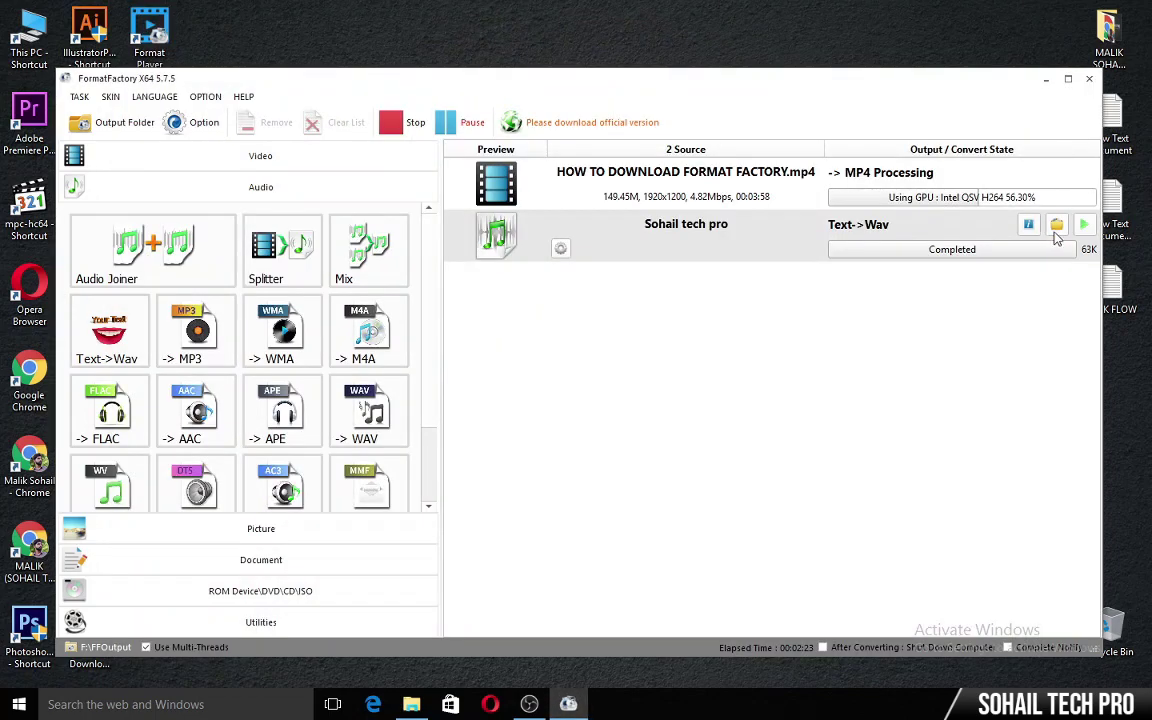
- Check the output folder of the converted WAV file, and look through the available audio conversion formats
left_click(1057, 225)
left_click_drag(650, 287, 556, 212)
left_click_drag(707, 298, 572, 244)
scroll(429, 296, "down", 3)
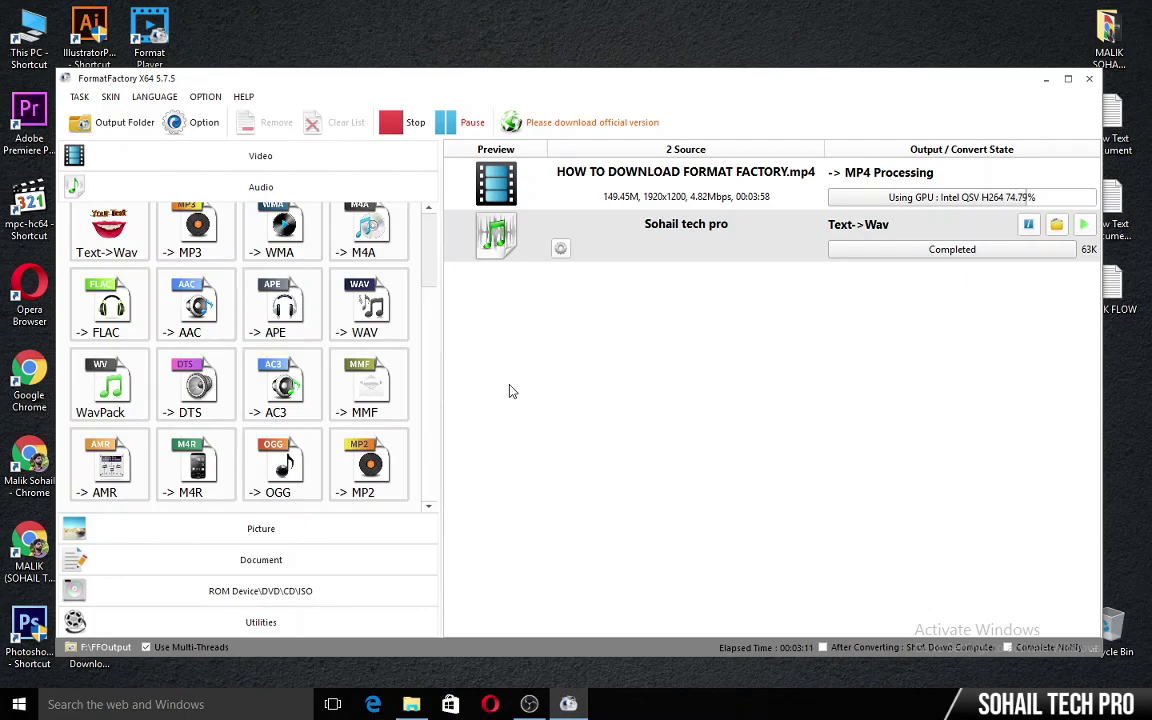
scroll(434, 300, "up", 3)
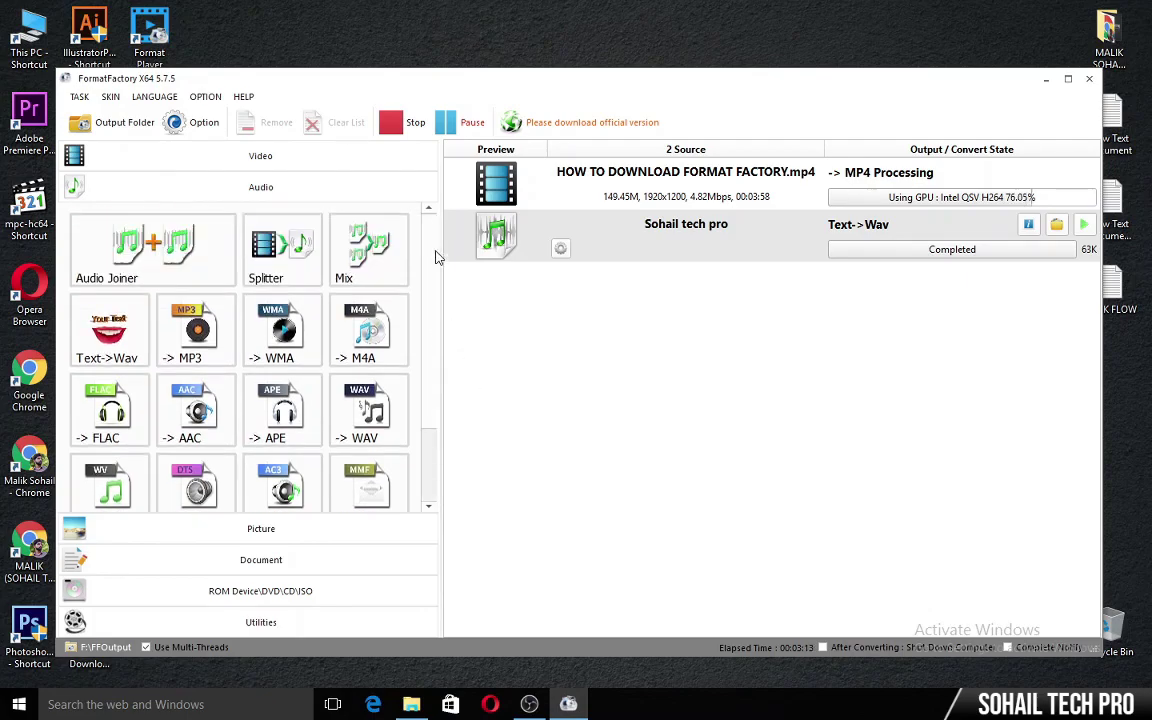
scroll(442, 285, "down", 3)
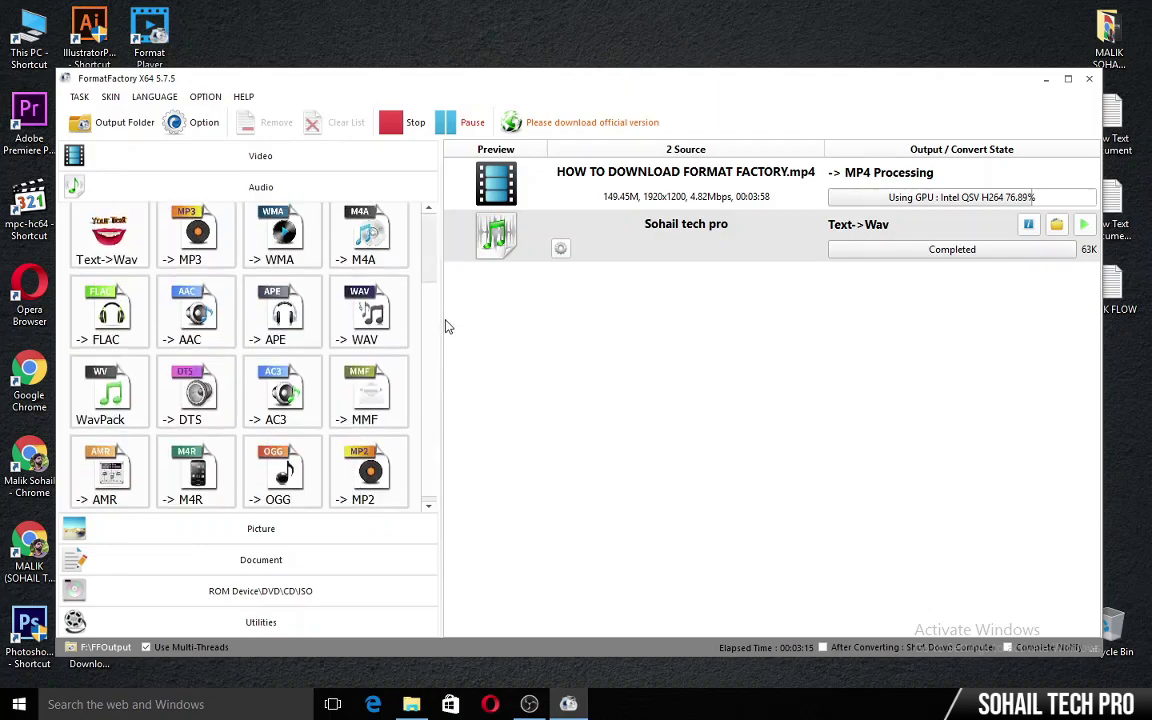
- Convert Screenshot (90) from the Screenshots folder in Pictures to JPG at original size
left_click(283, 533)
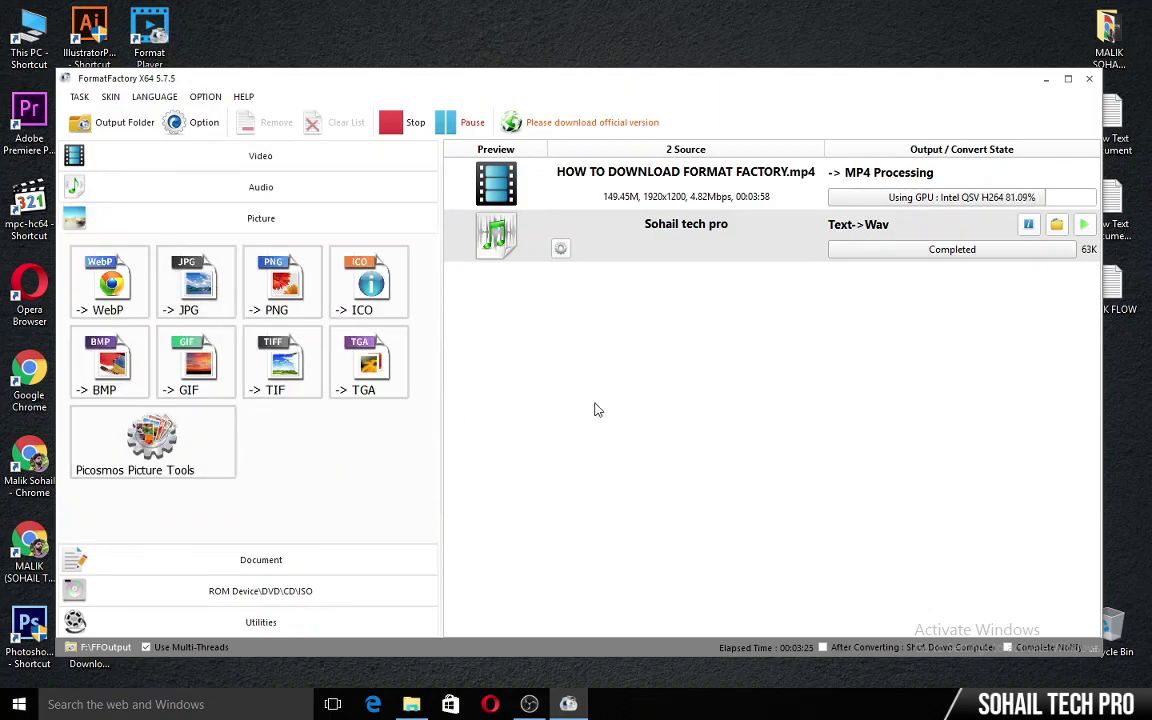
left_click(205, 286)
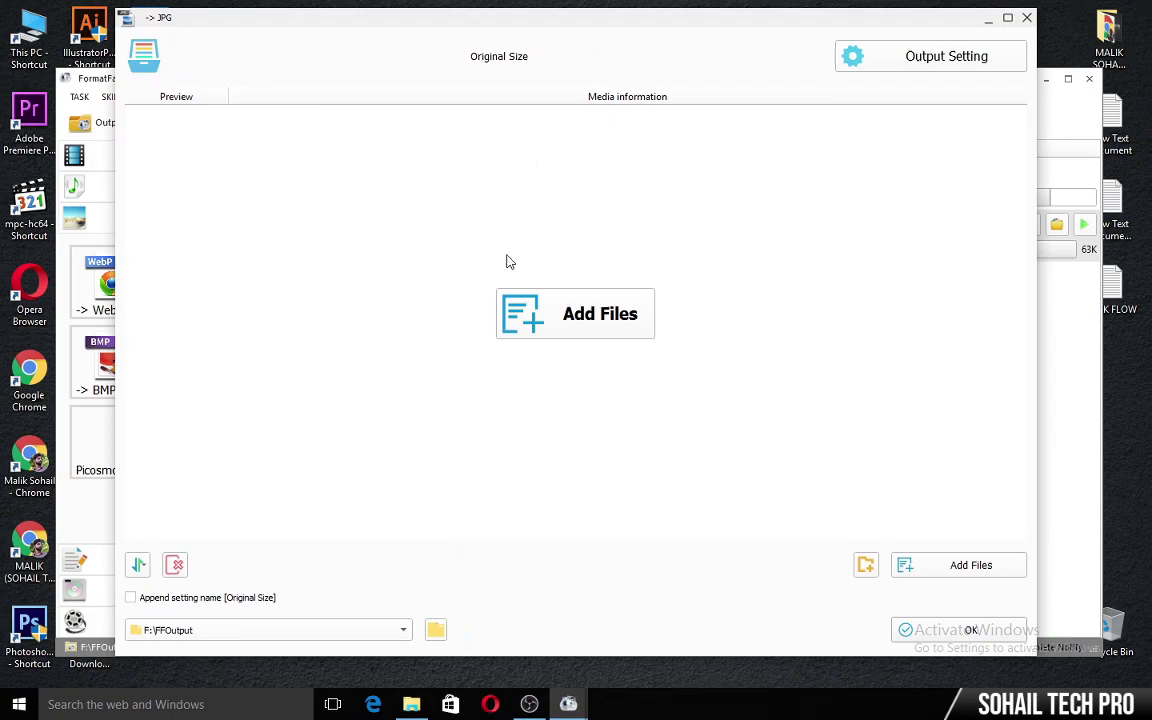
left_click(528, 312)
left_click(378, 319)
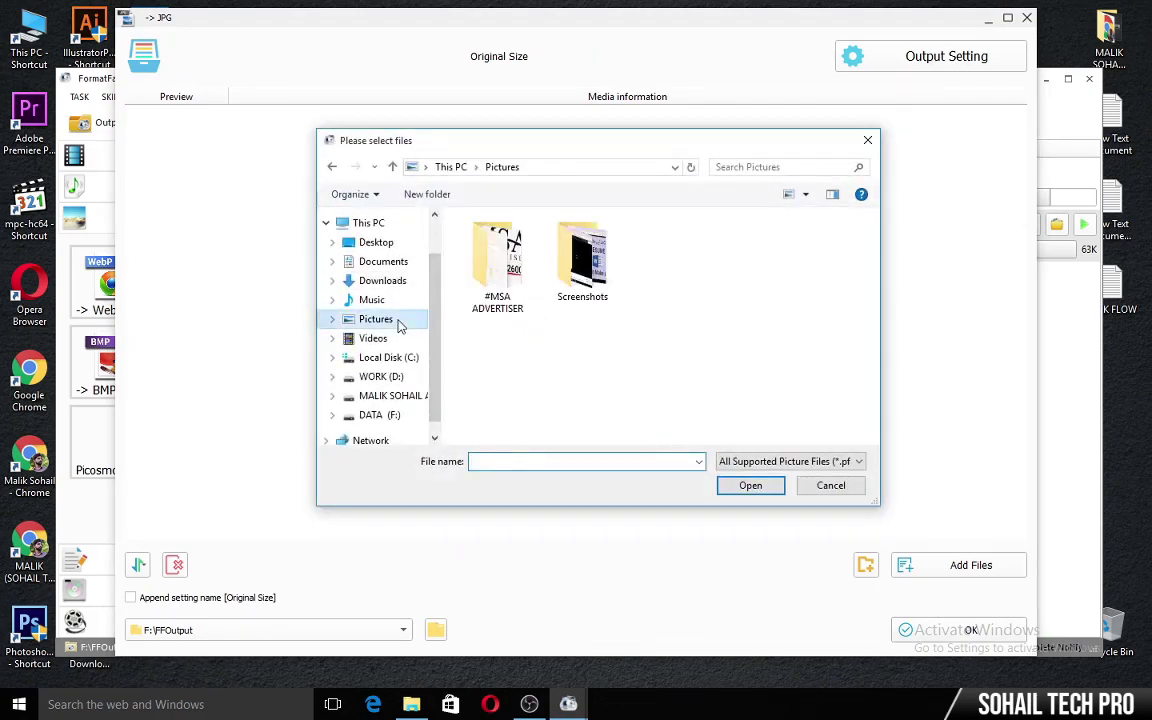
double_click(590, 292)
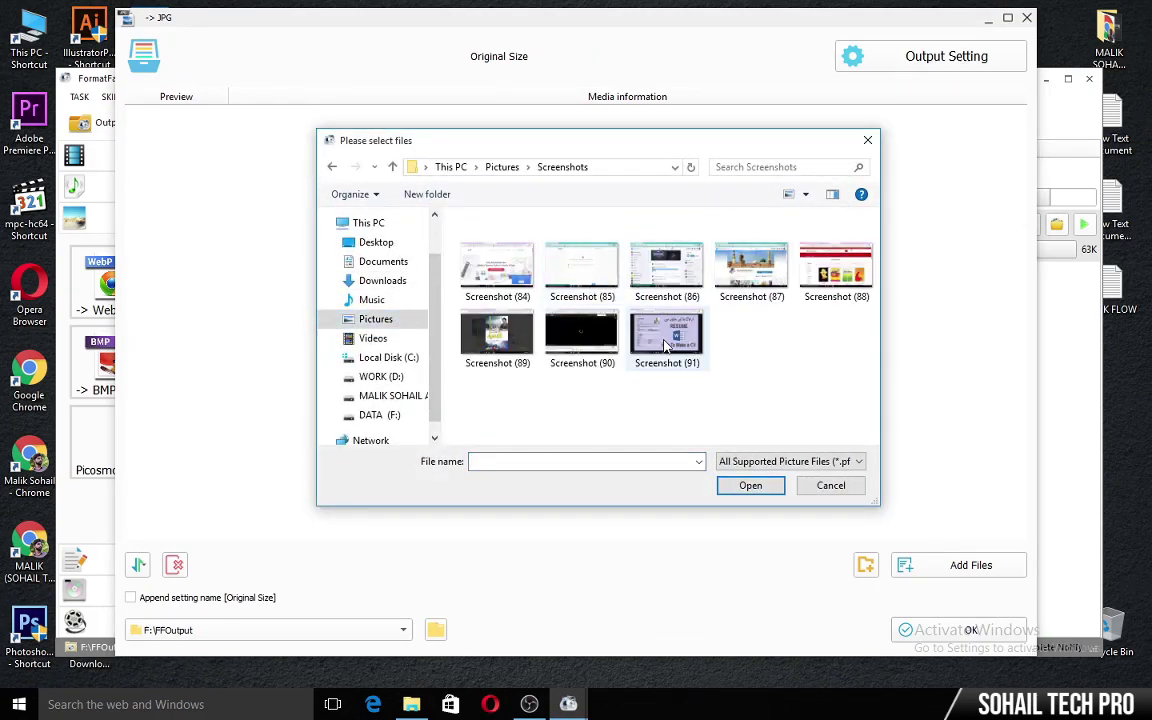
left_click(591, 340)
double_click(591, 340)
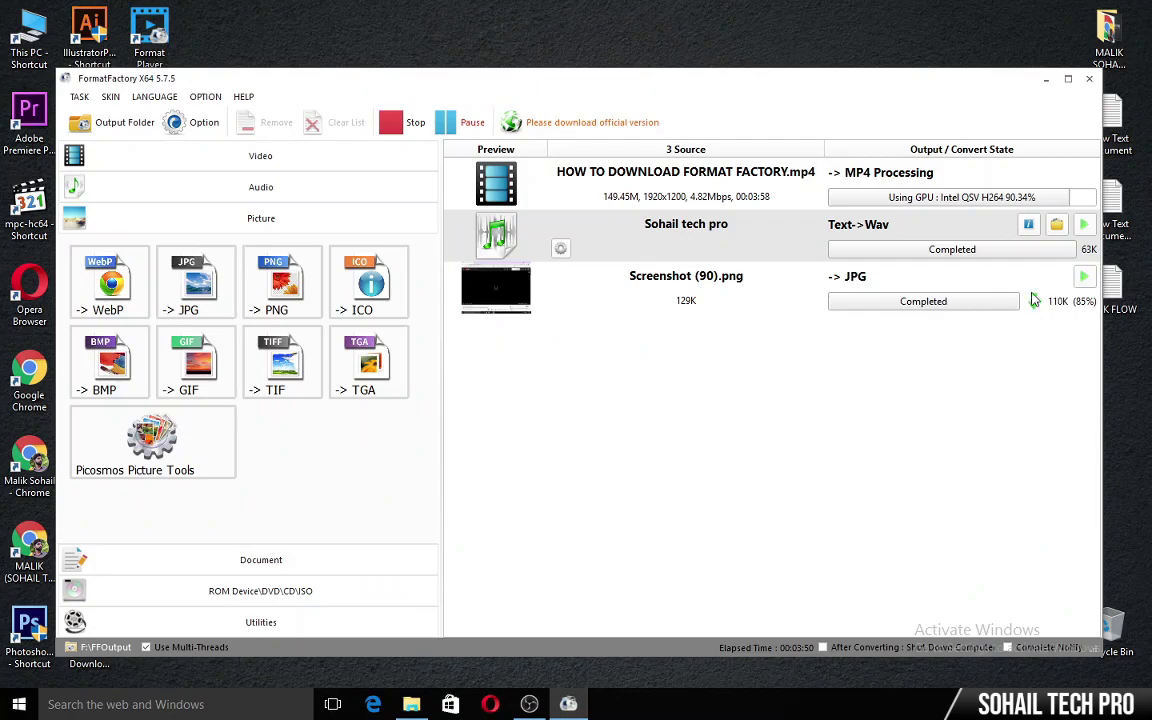
- Check the converted Screenshot (90) file's properties in its output folder, and close the folder
left_click(1022, 290)
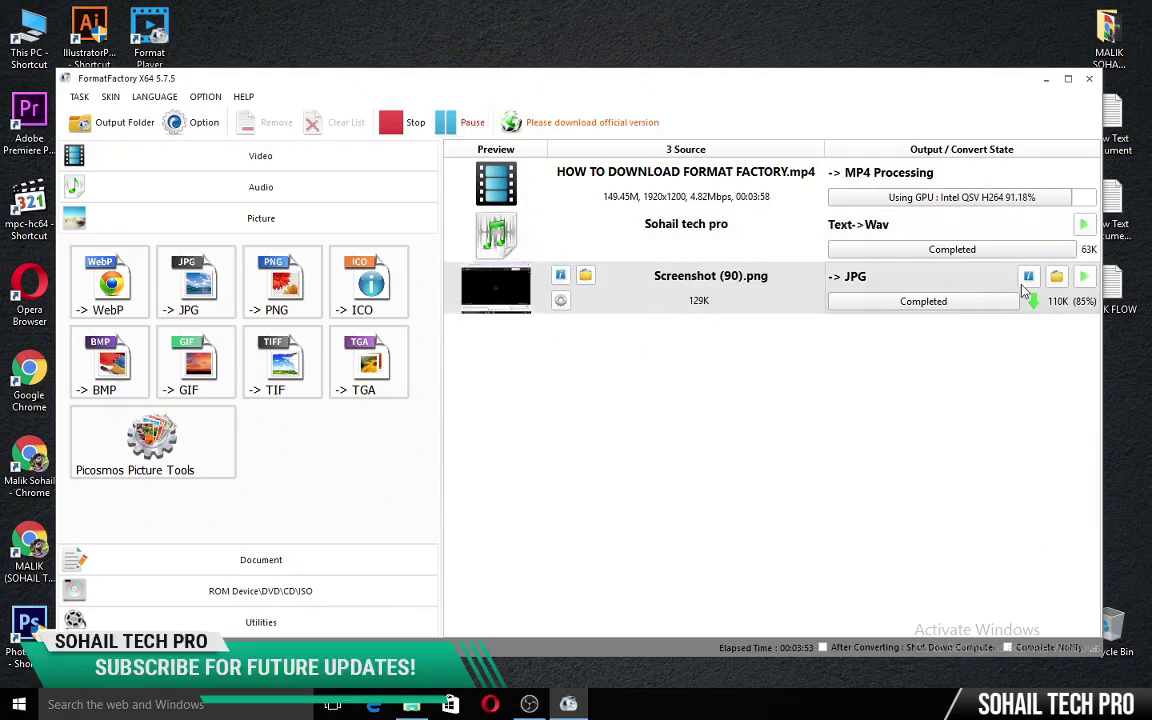
left_click(1056, 277)
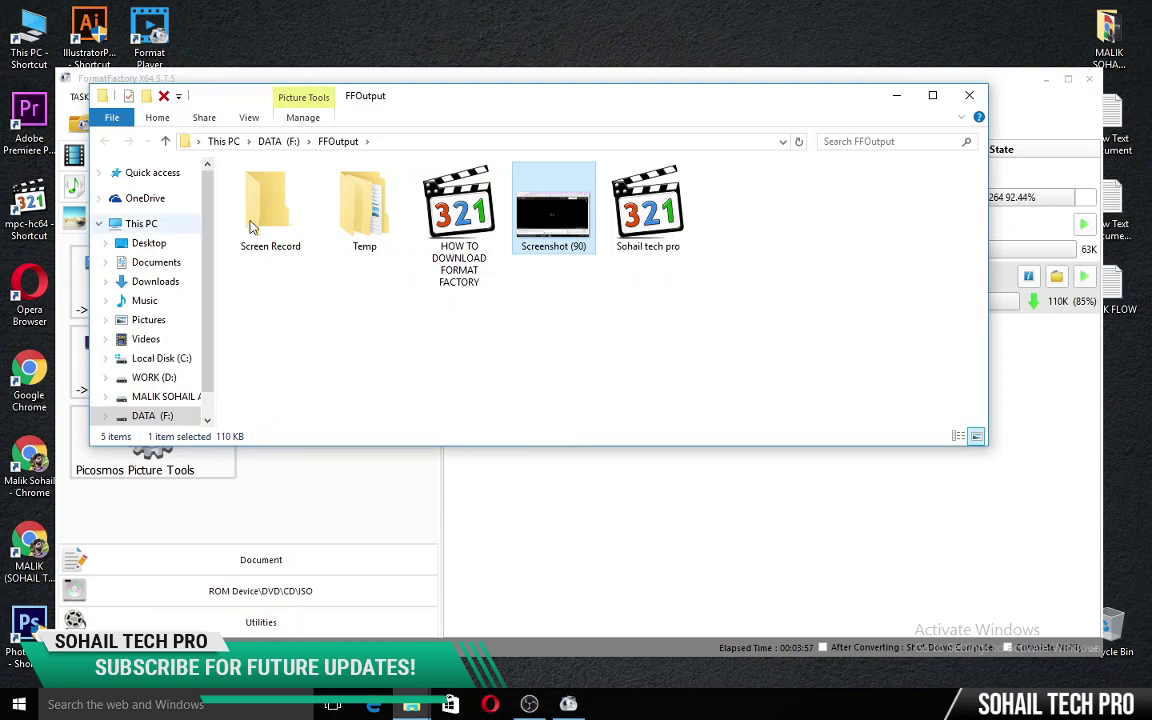
right_click(577, 245)
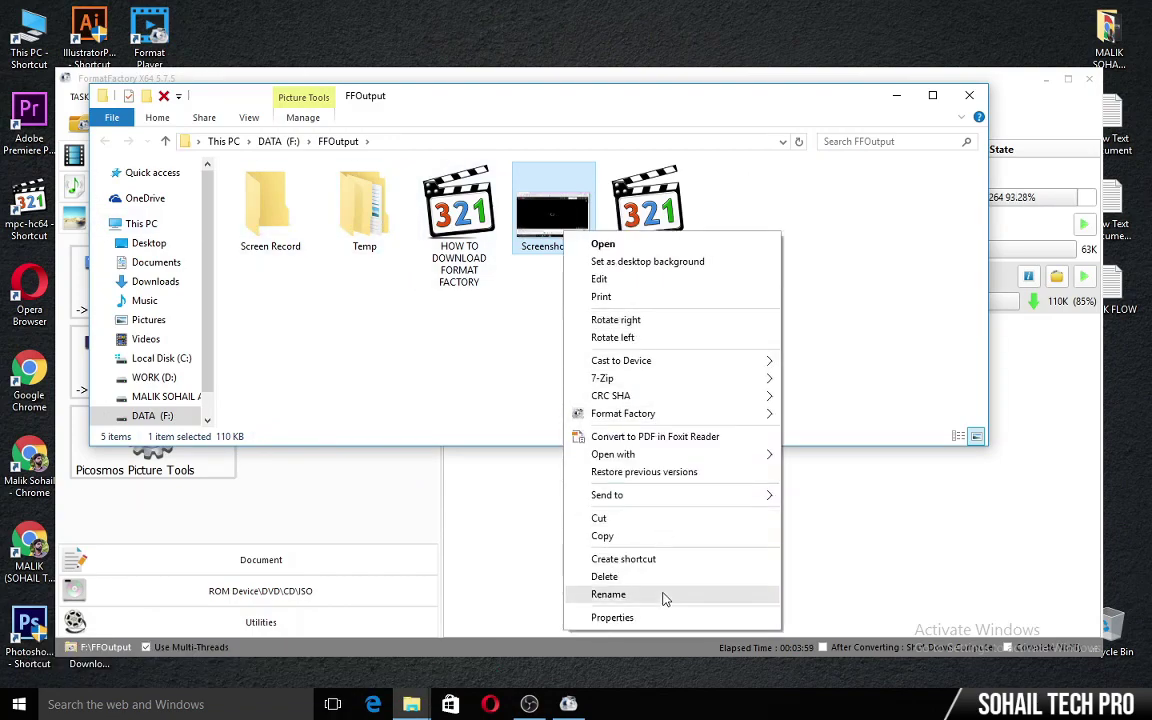
left_click(666, 617)
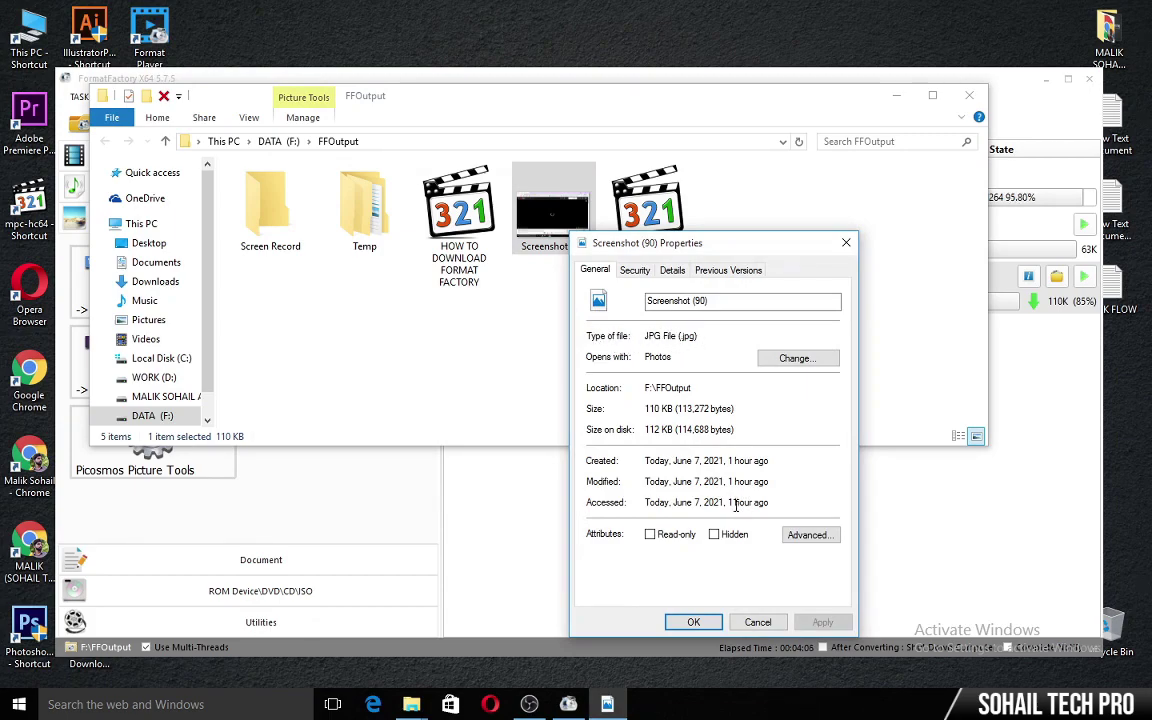
left_click(693, 622)
left_click(969, 95)
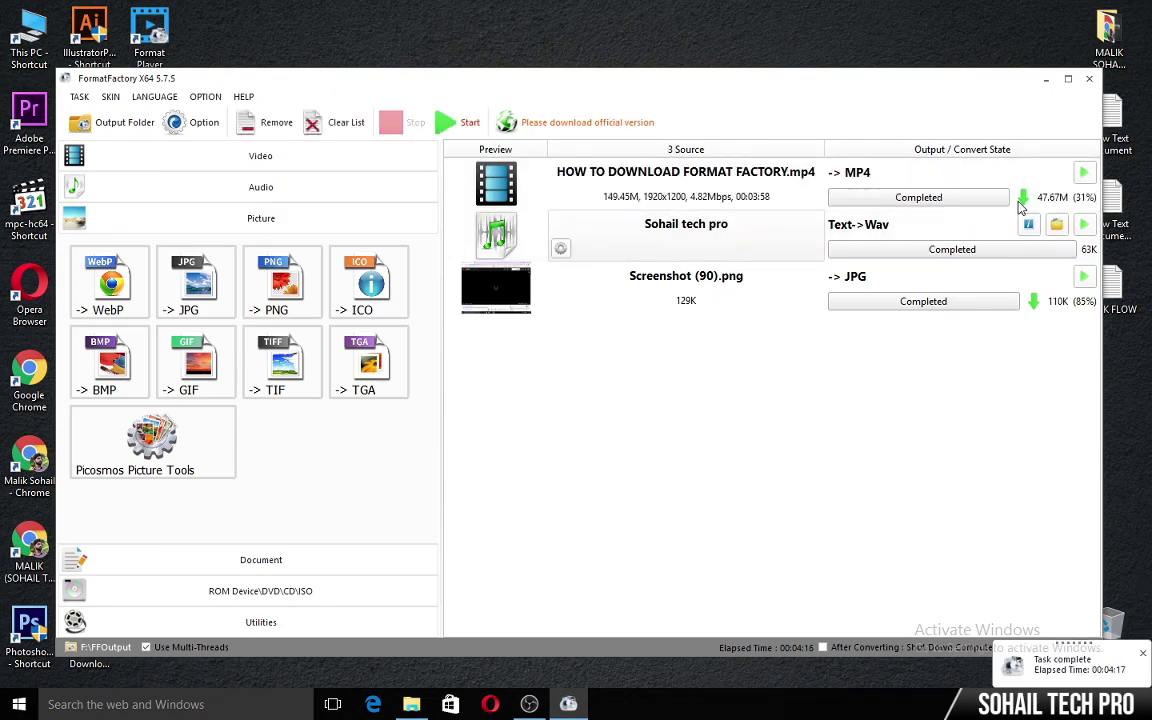
- Rename the converted MP4 video in the FFOutput folder as "new"
left_click_drag(1117, 679, 897, 499)
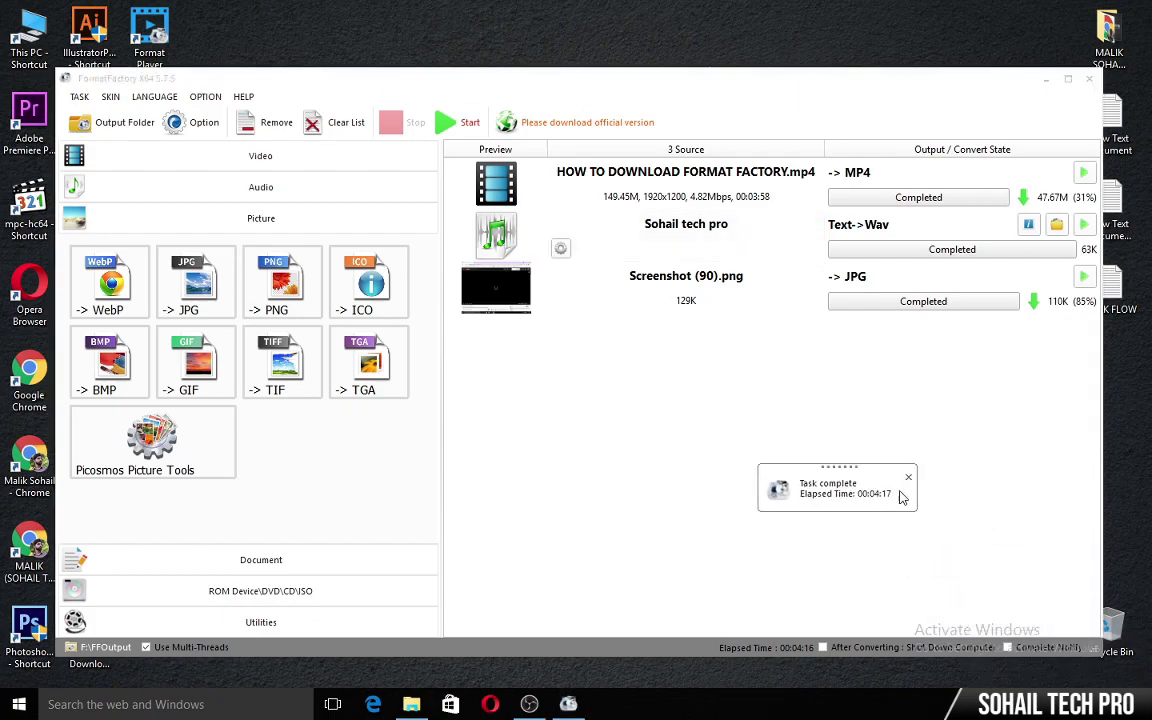
left_click(1057, 174)
right_click(358, 207)
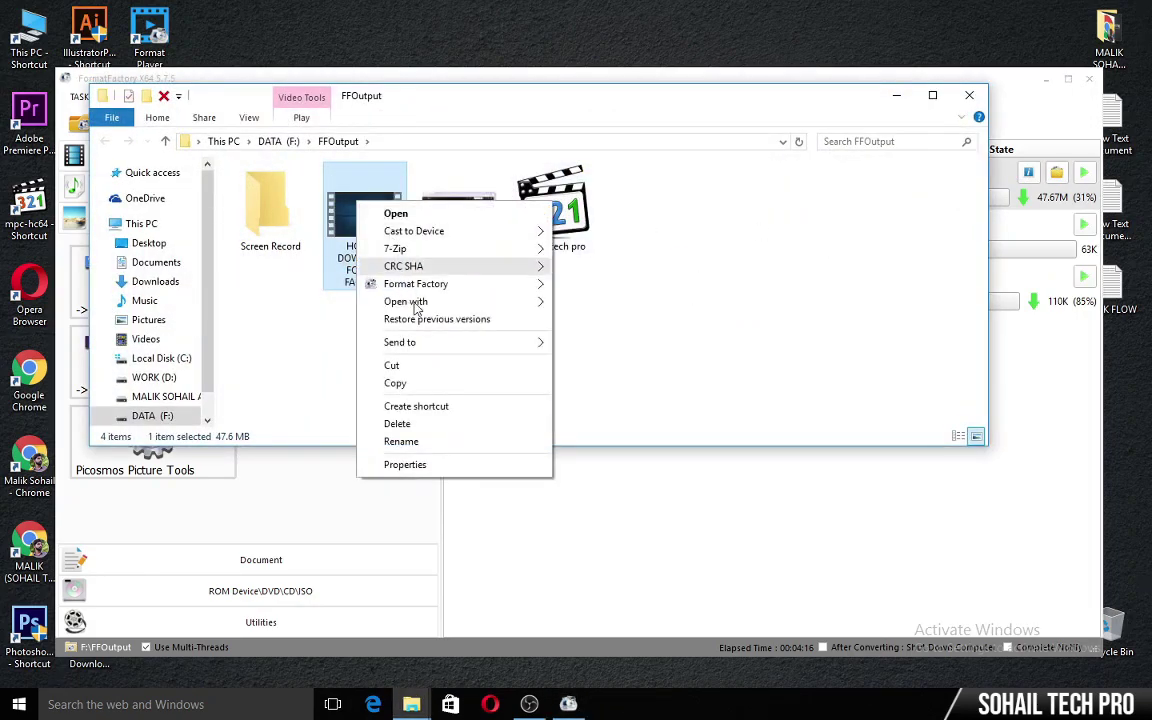
left_click(450, 386)
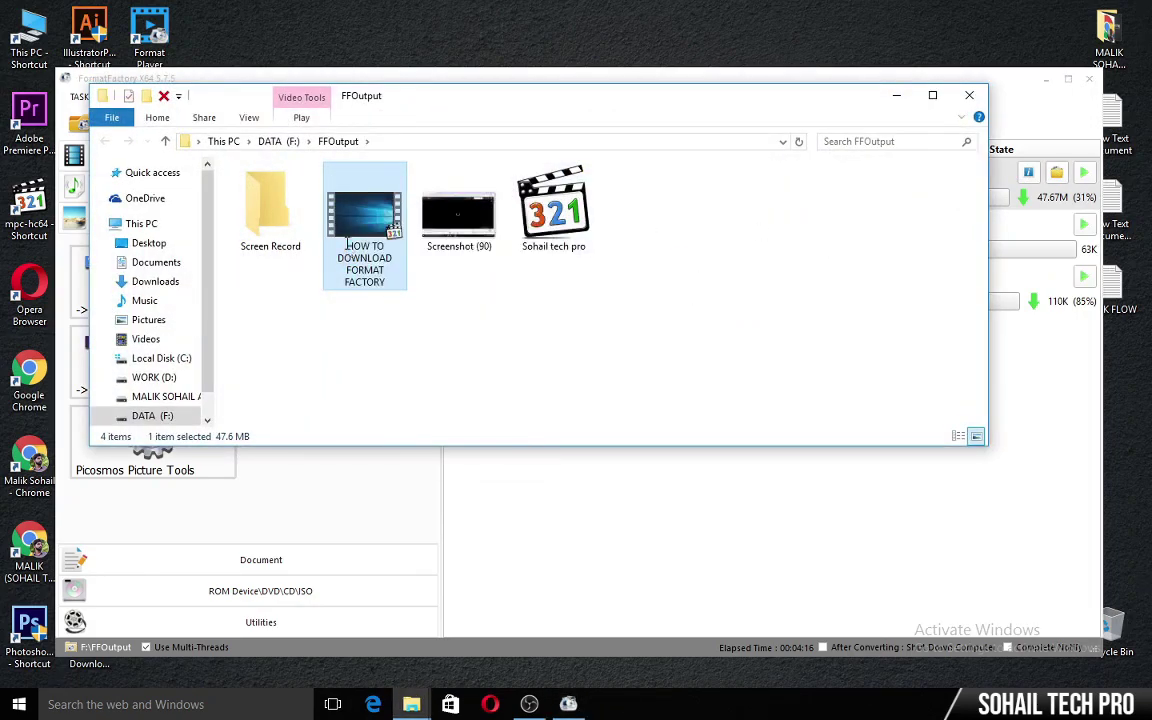
left_click(348, 250)
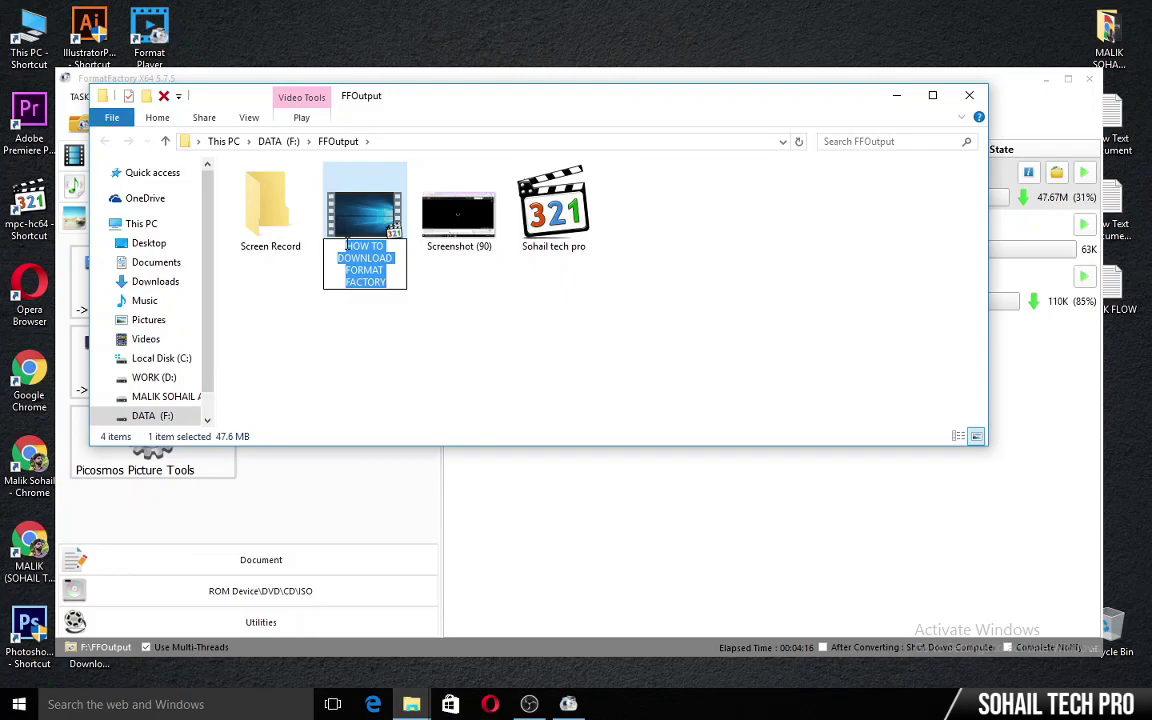
type("new")
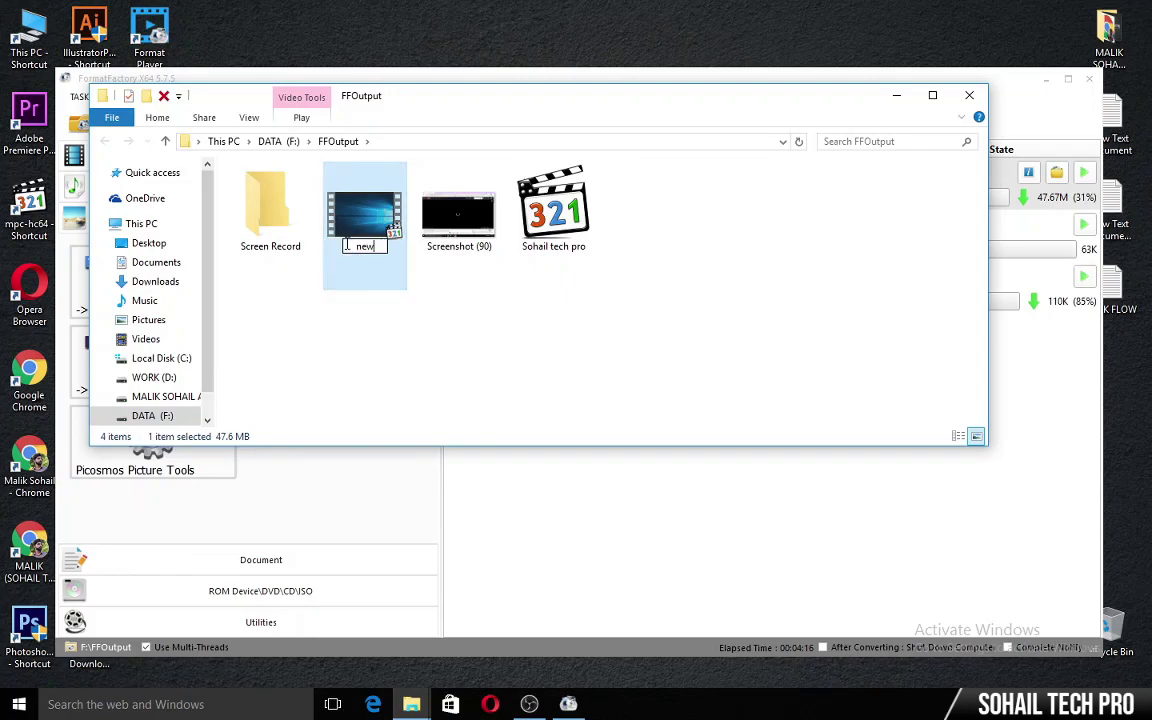
key("Return")
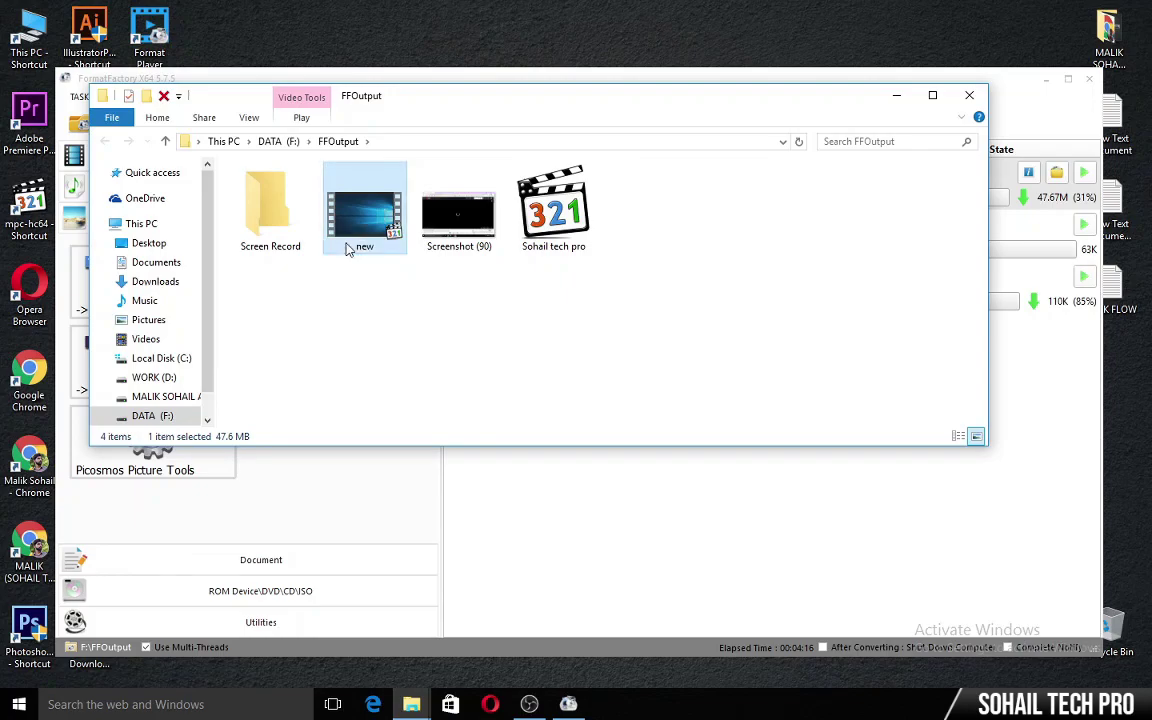
- Move the "new" video from the FFOutput folder to the Downloads folder
right_click(365, 230)
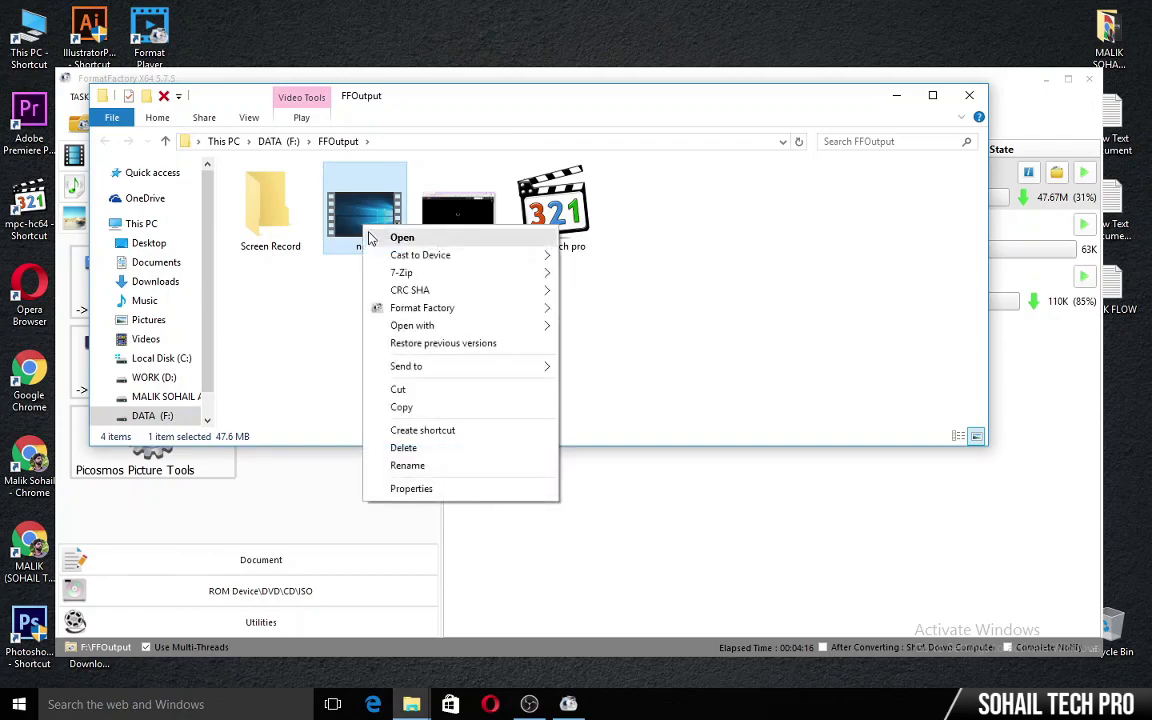
left_click(390, 387)
left_click(155, 281)
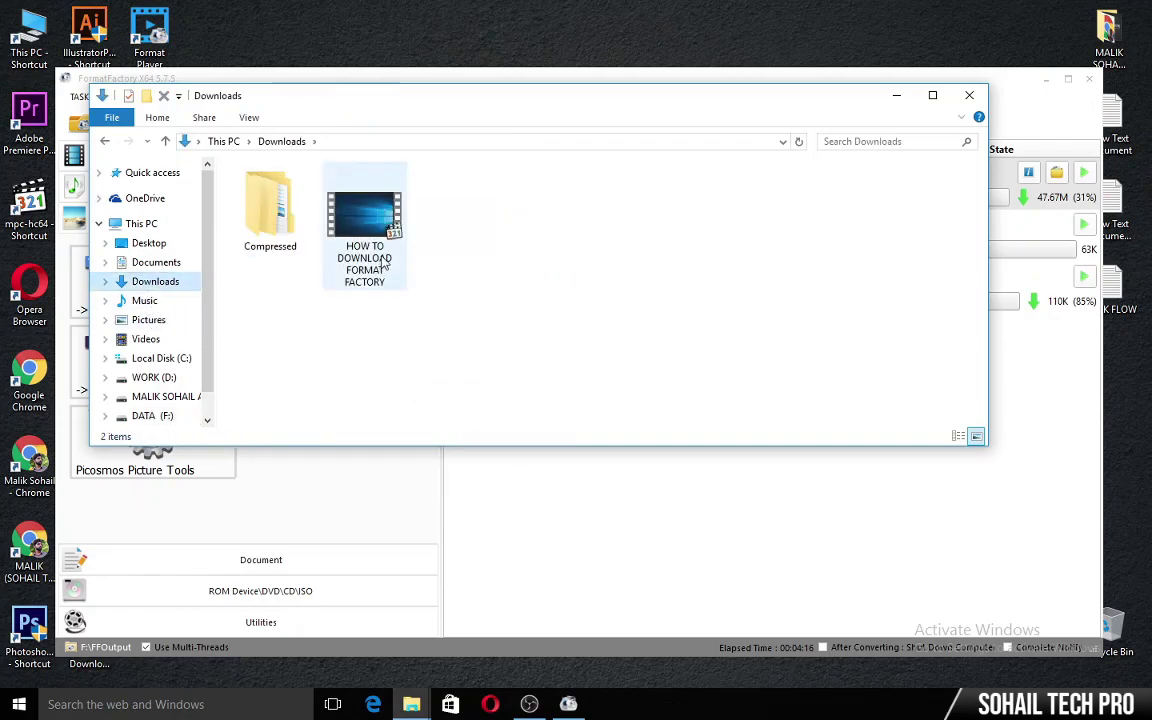
right_click(475, 240)
left_click(513, 347)
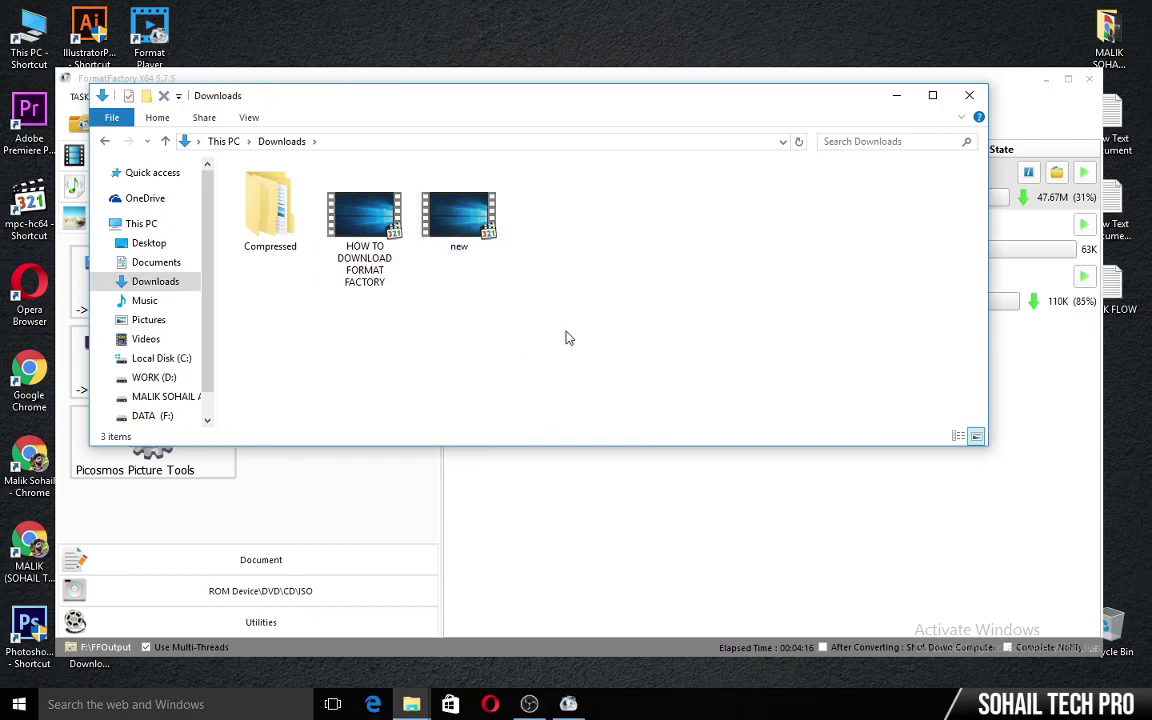
- Play the original HOW TO DOWNLOAD FORMAT FACTORY video muted and the converted "new" video to compare them, closing the player after each
double_click(383, 232)
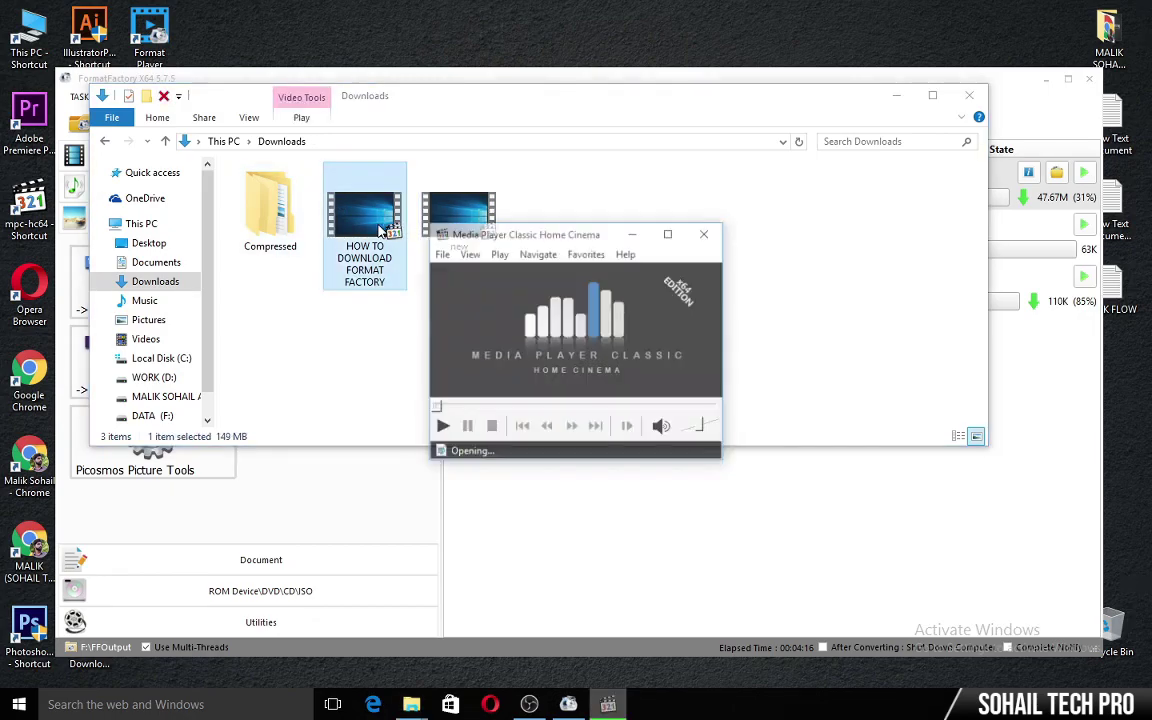
scroll(545, 290, "down", 10)
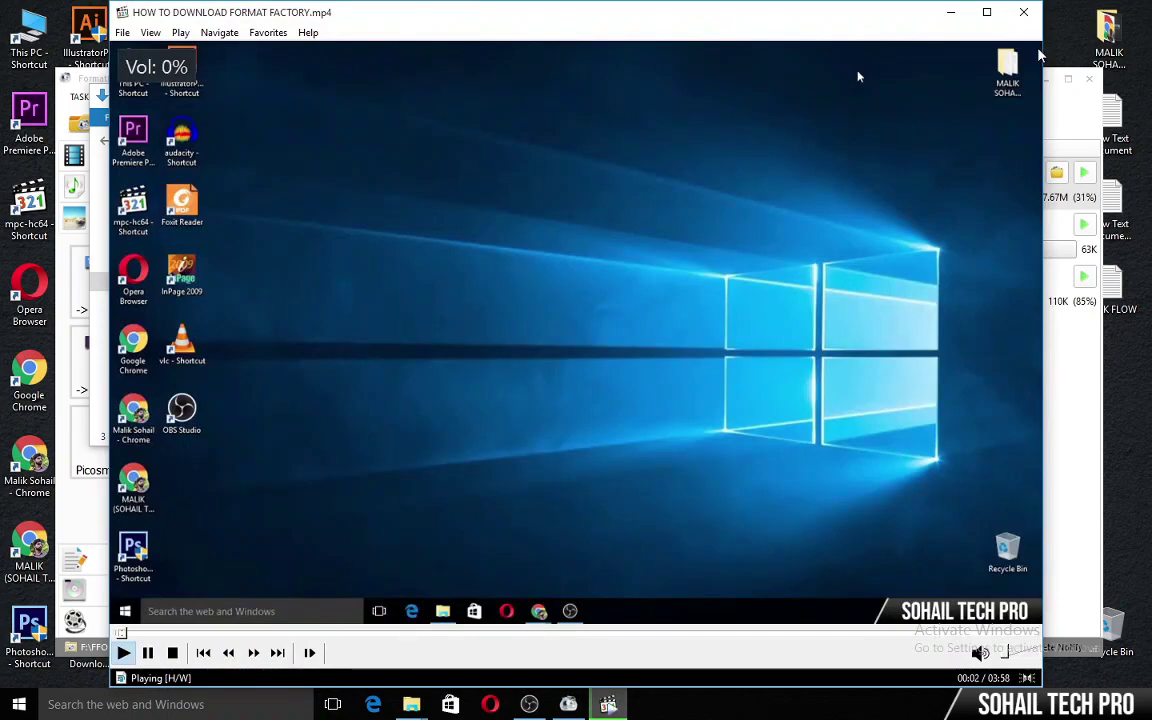
left_click(1024, 12)
left_click(493, 210)
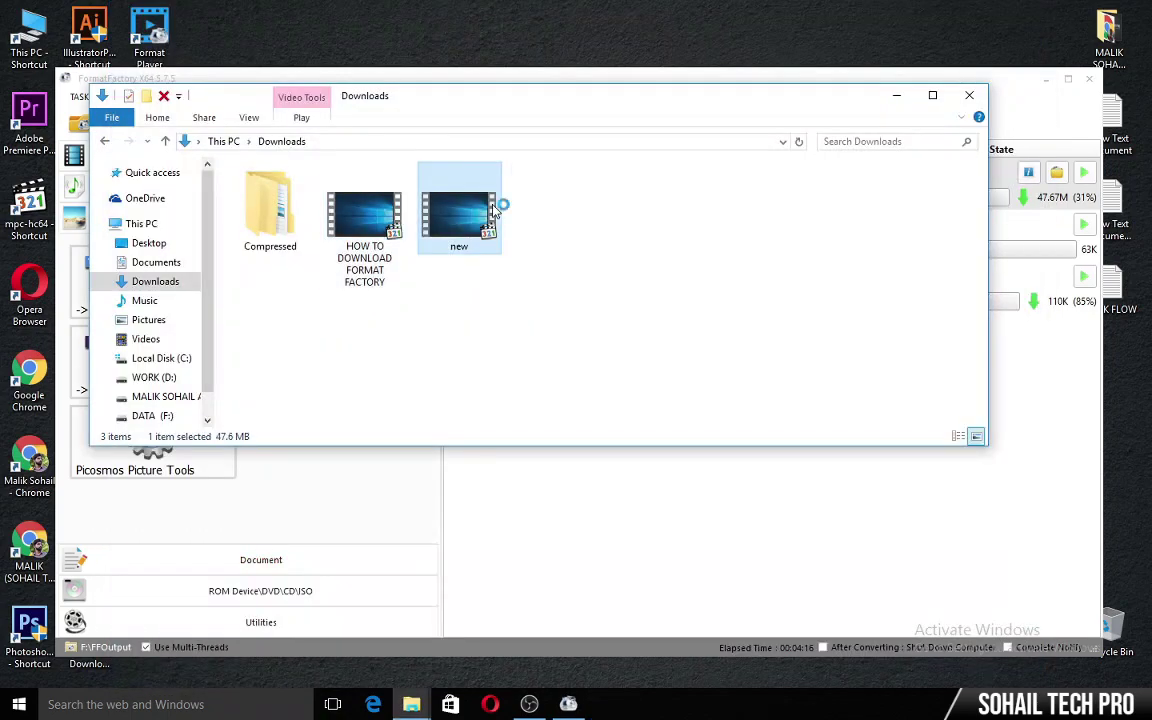
double_click(493, 210)
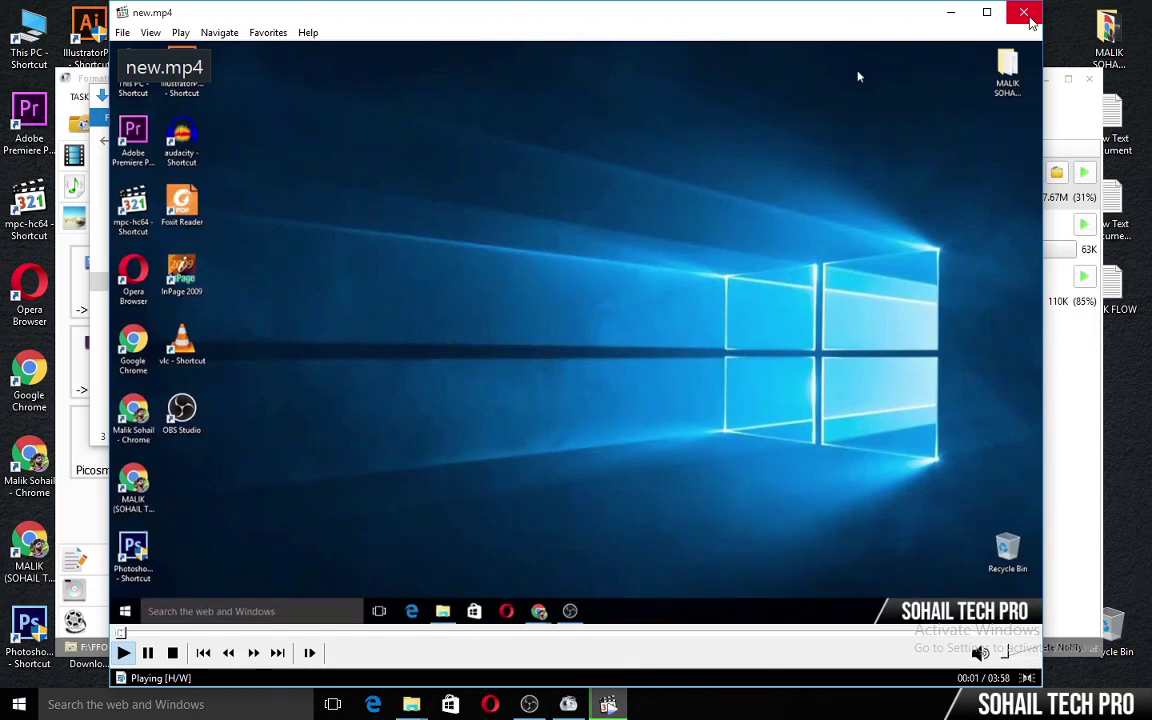
left_click(1024, 12)
left_click(681, 249)
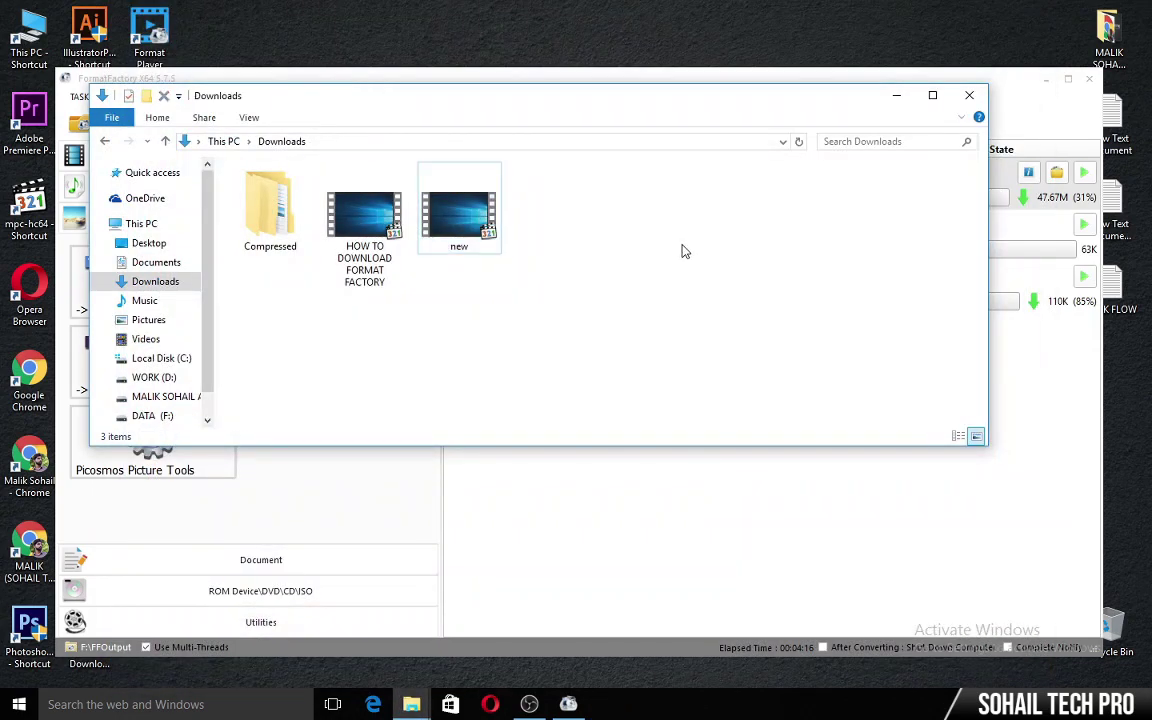
- Compare the file sizes of the original and the "new" video in their properties, and close the Downloads folder
right_click(368, 222)
left_click(508, 503)
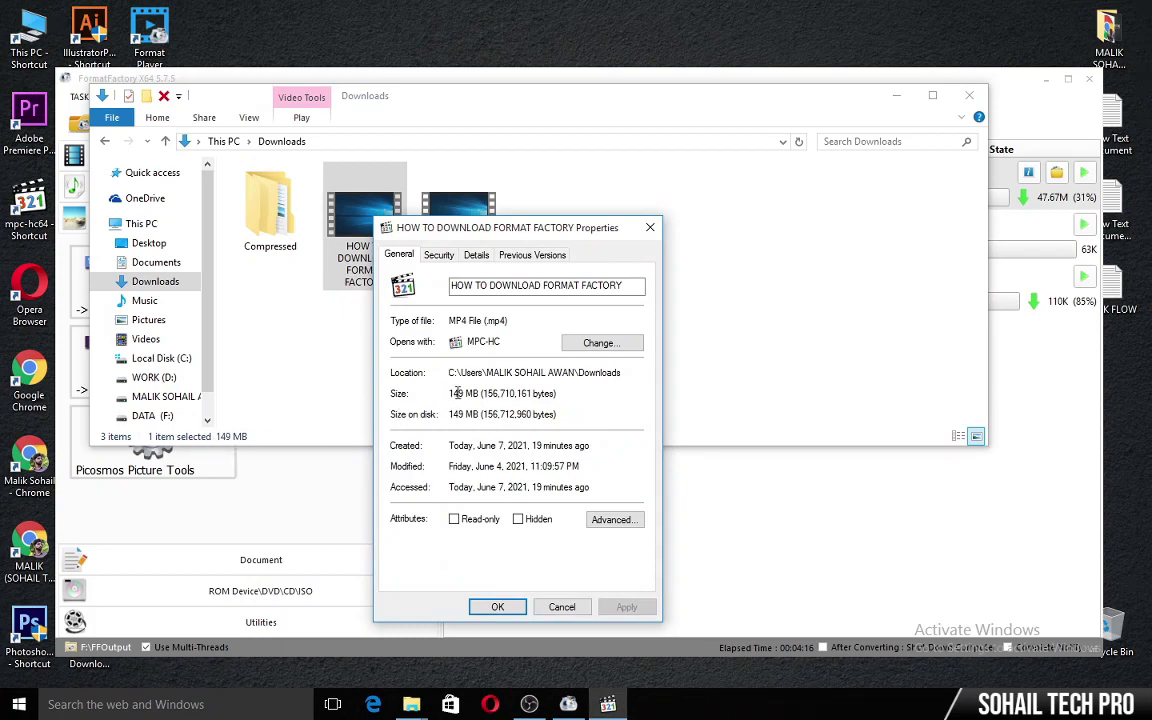
left_click(650, 227)
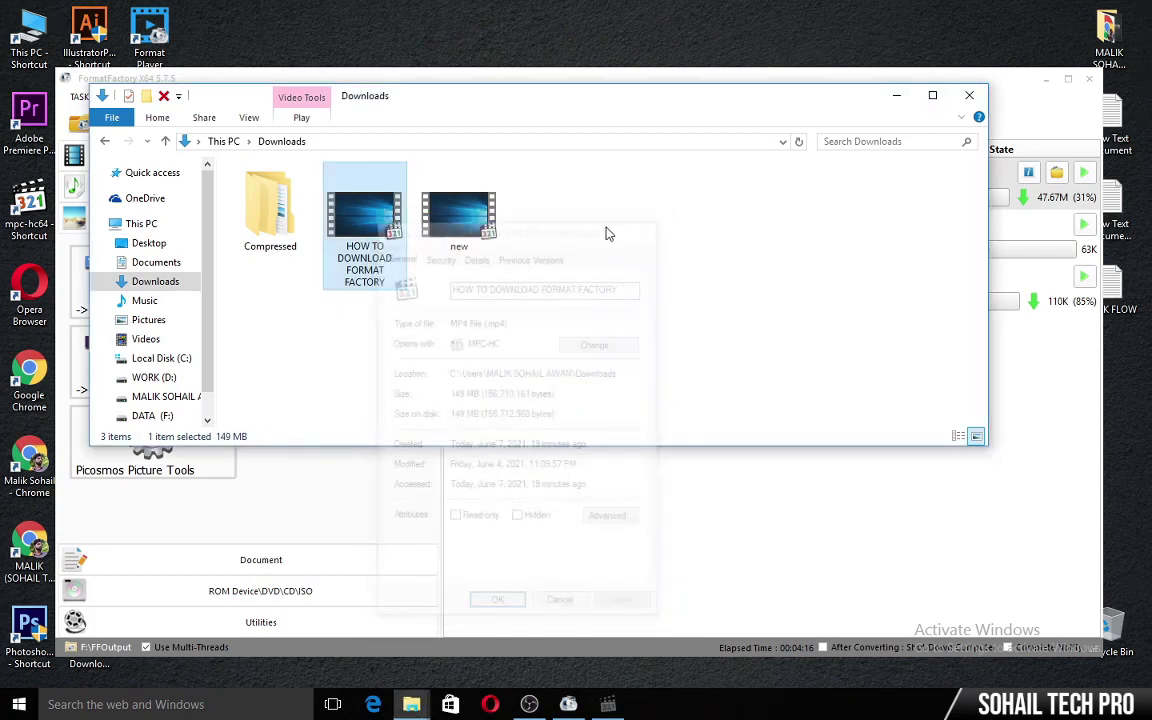
right_click(478, 220)
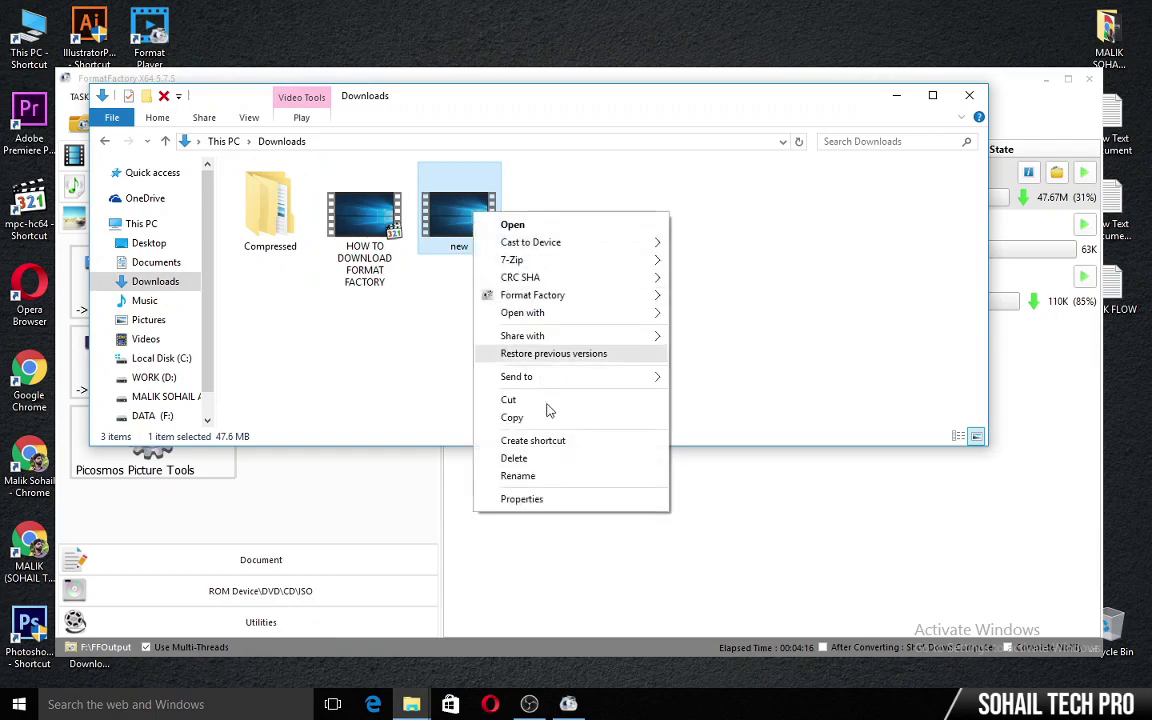
left_click(503, 449)
left_click_drag(553, 389, 585, 391)
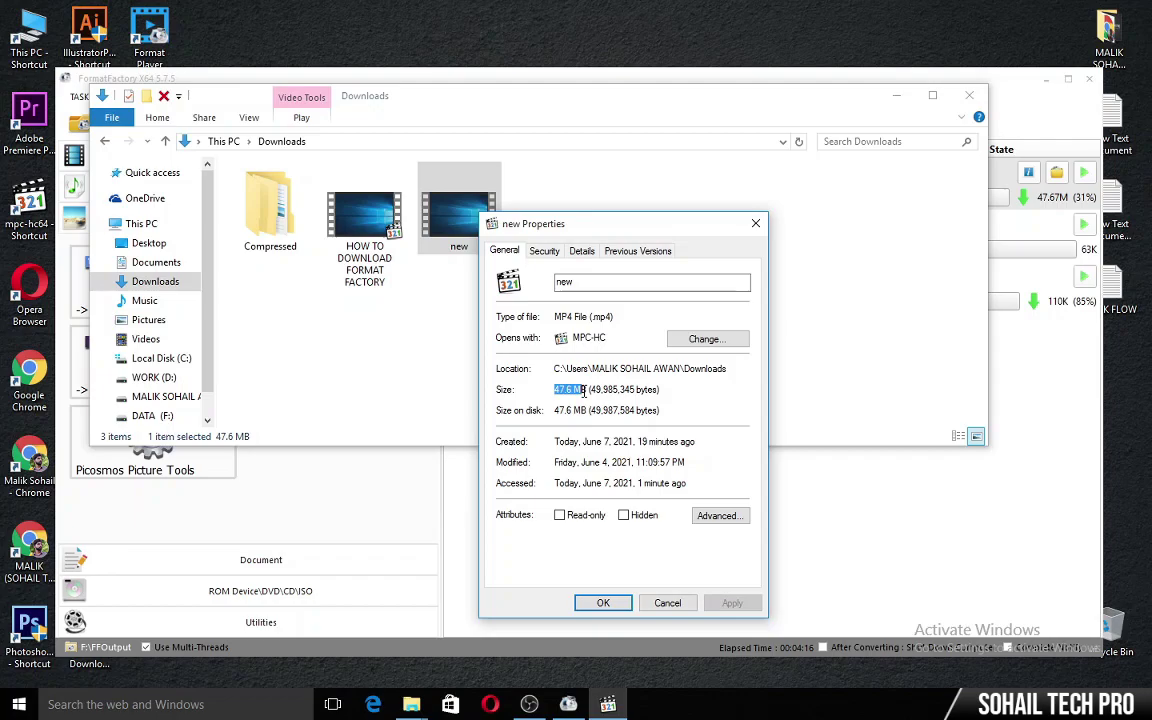
left_click(755, 223)
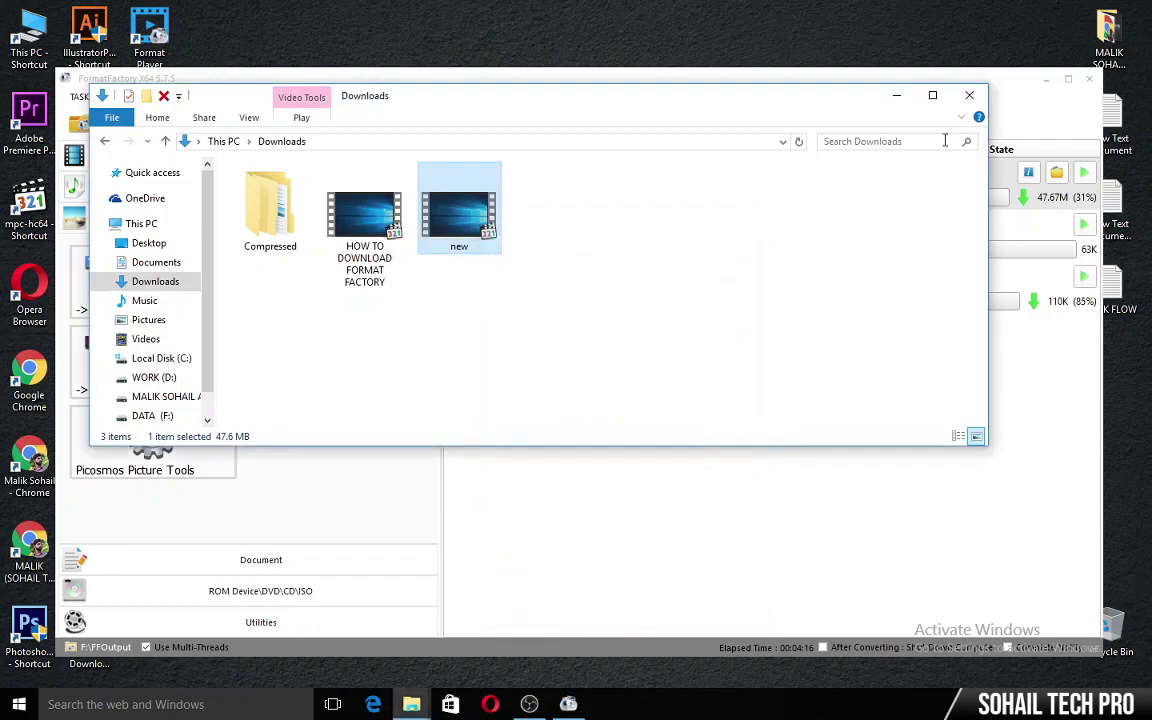
left_click(969, 95)
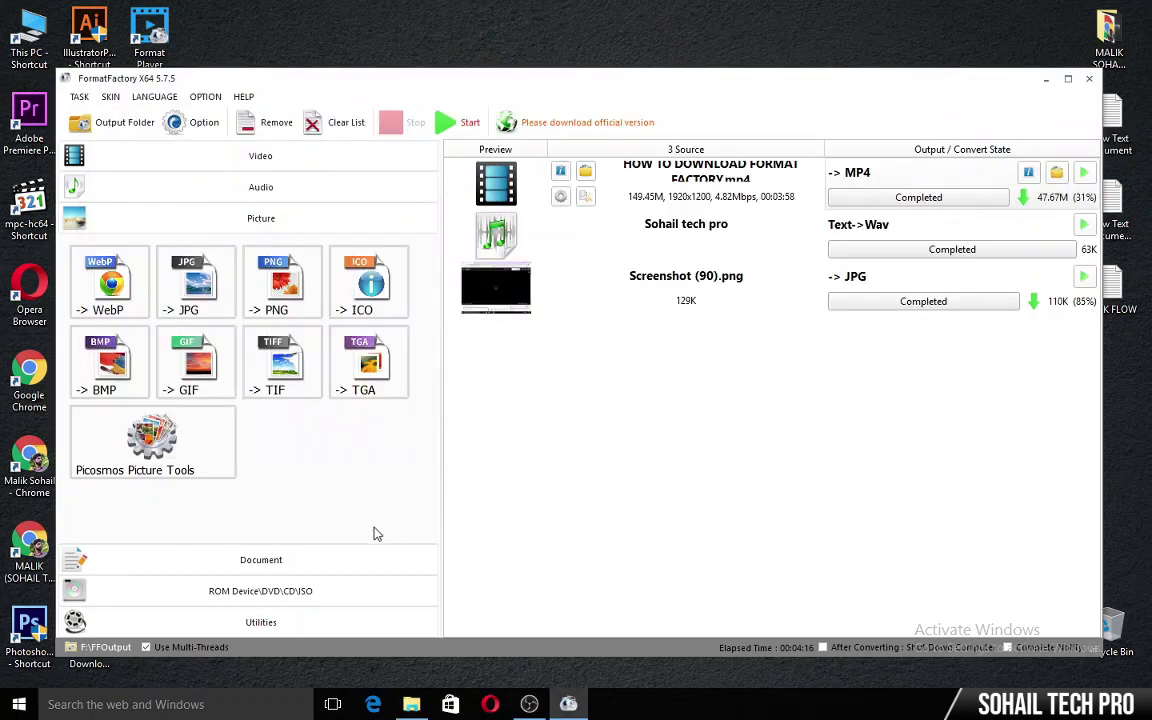
- Look through the available document conversion tools
left_click(251, 566)
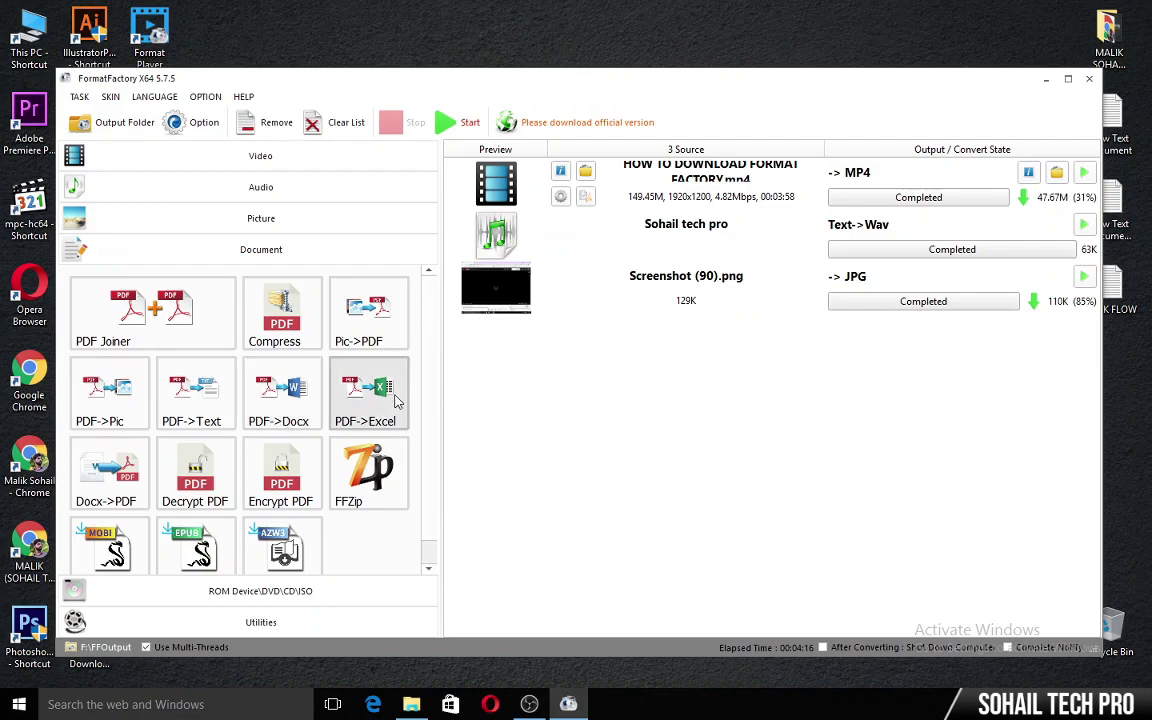
scroll(426, 395, "down", 1)
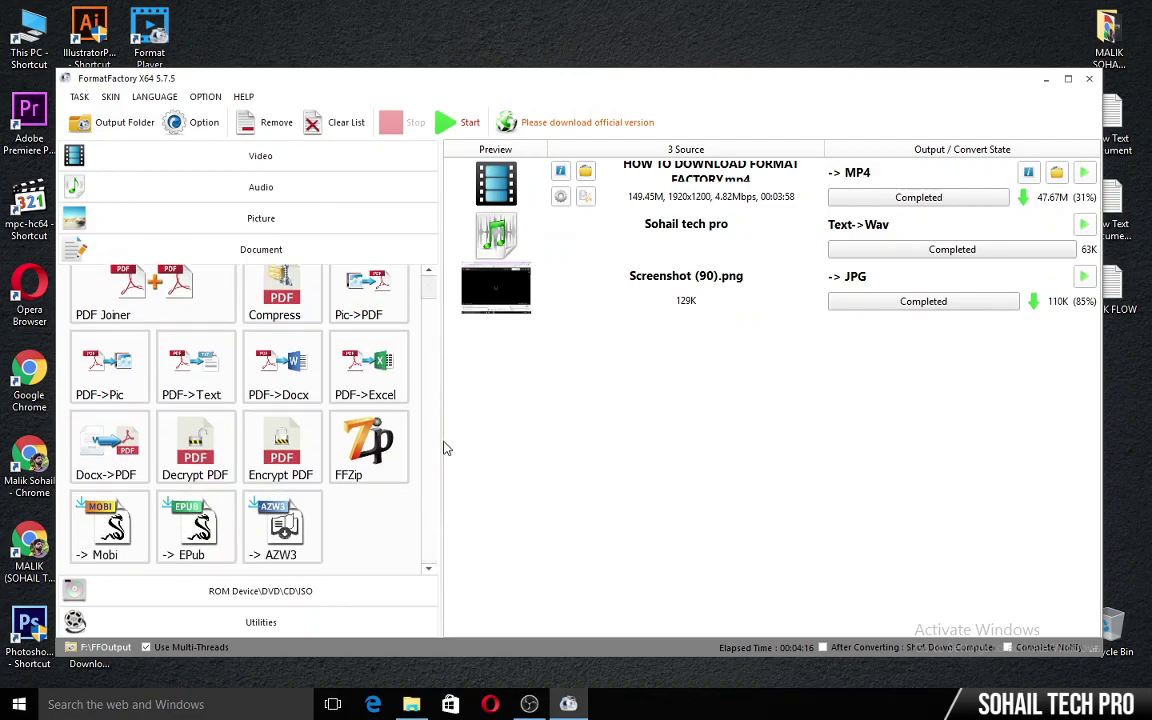
scroll(434, 400, "up", 1)
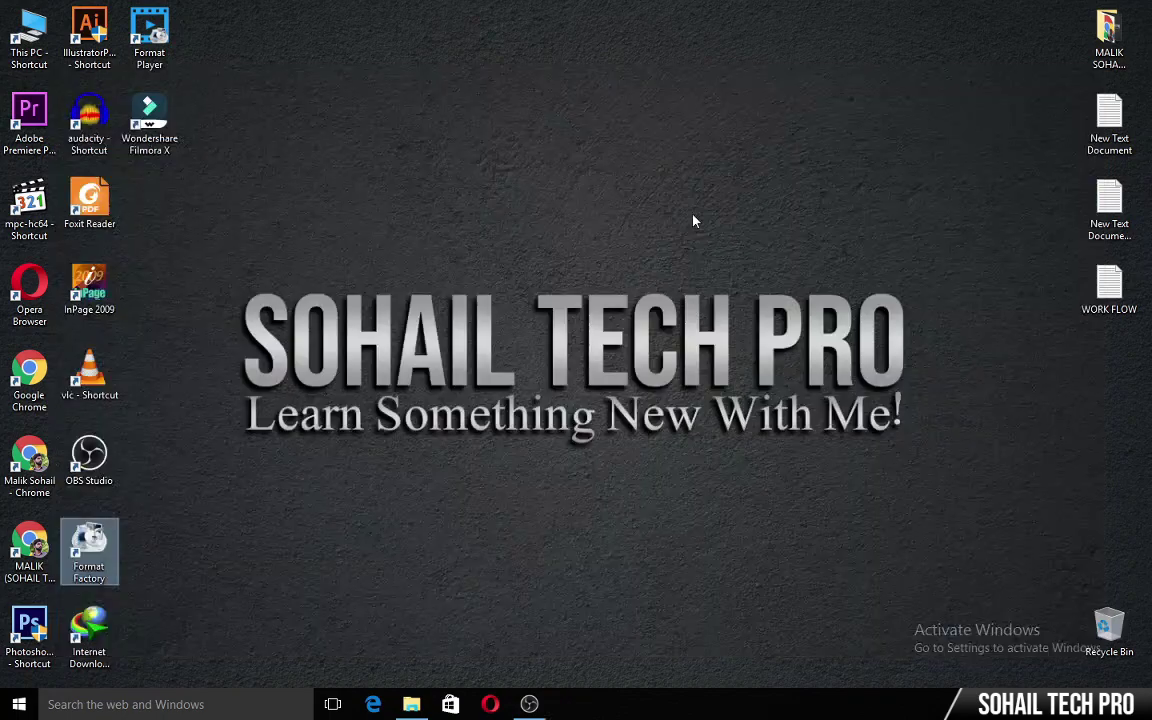
right_click(694, 218)
left_click(740, 260)
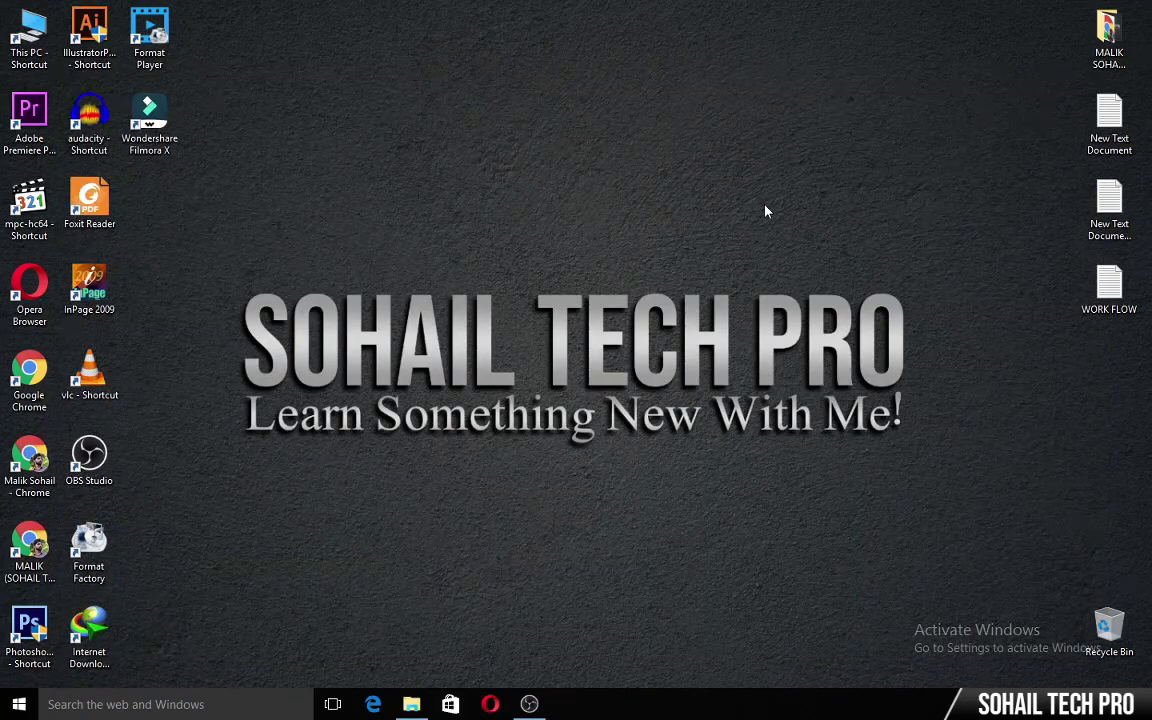